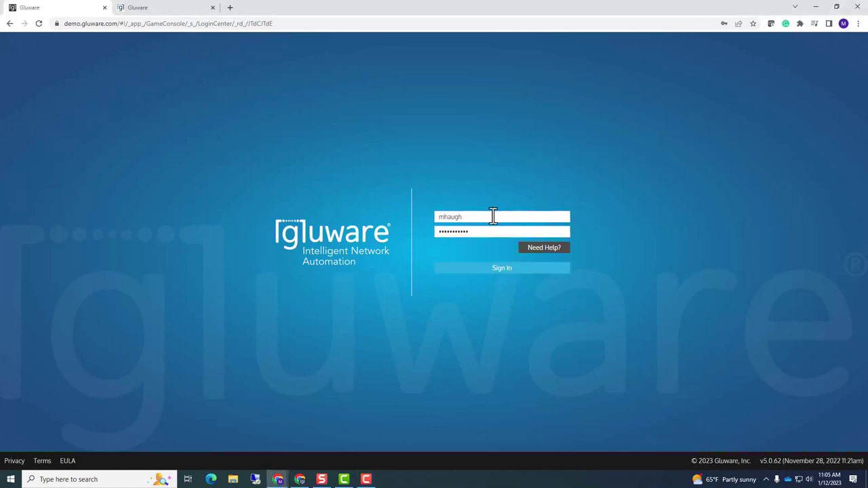
# Sign in to the Gluware demo site with the username and password
pyautogui.press('Return')
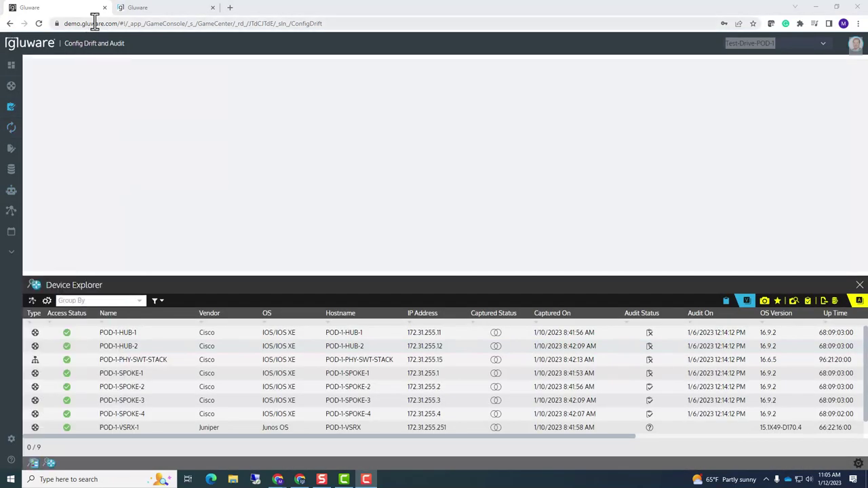
# Confirm the Test-Drive-POD-1 organization and enlarge Device Explorer to list all nine devices
pyautogui.moveTo(123, 23); pyautogui.dragTo(47, 23)
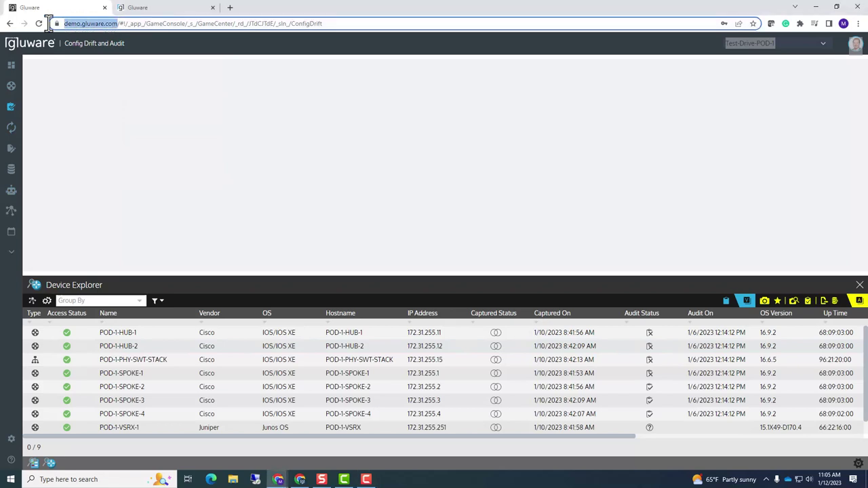
pyautogui.click(597, 152)
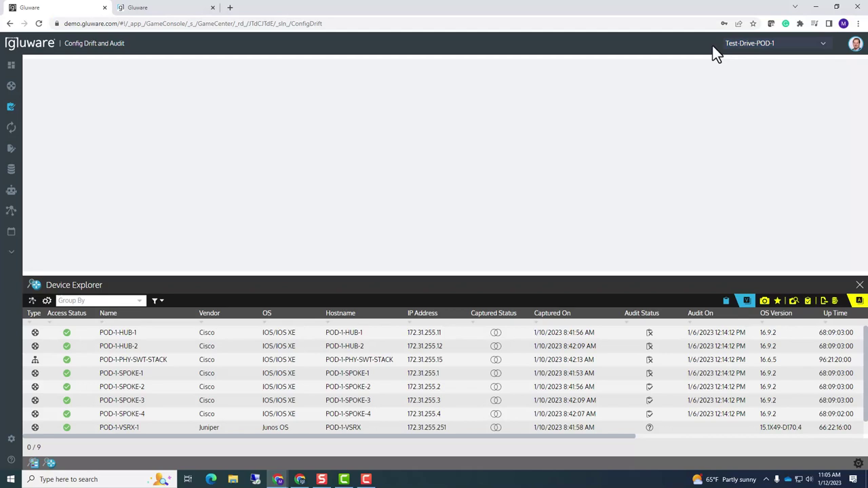
pyautogui.click(824, 48)
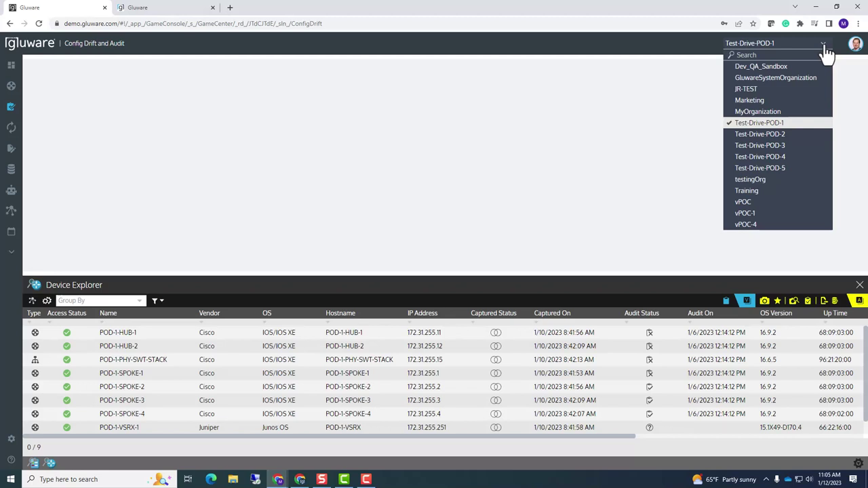
pyautogui.click(789, 128)
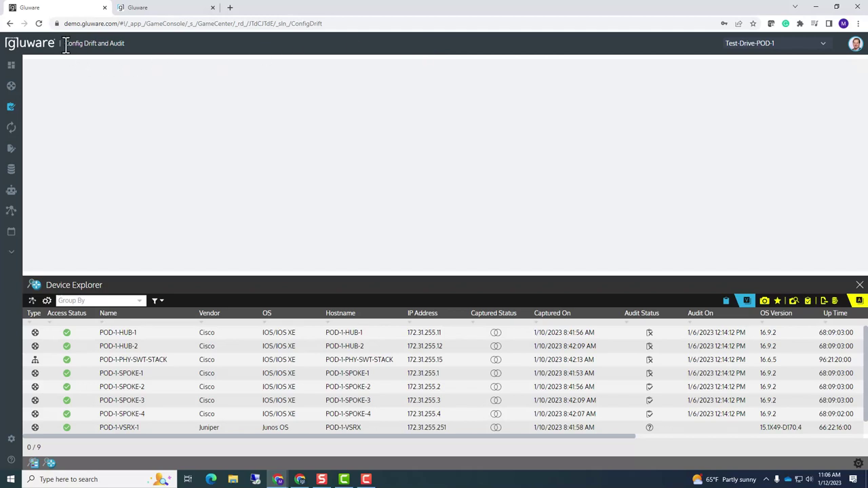
pyautogui.moveTo(64, 45); pyautogui.dragTo(128, 46)
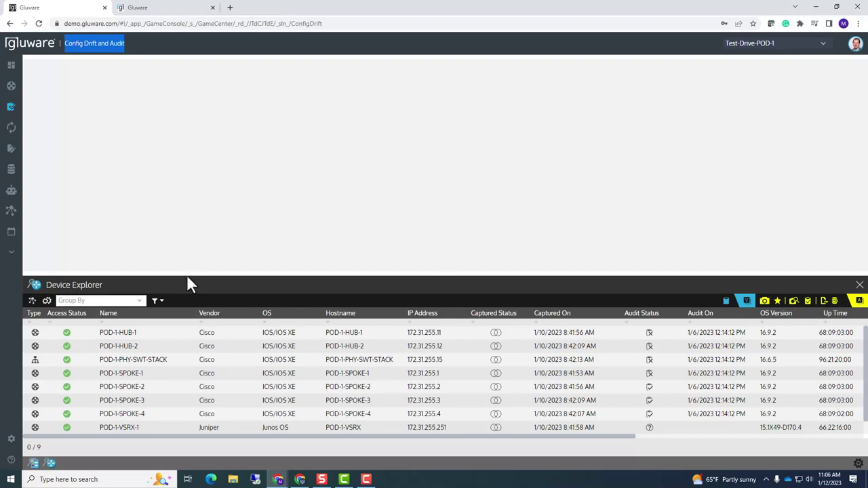
pyautogui.moveTo(186, 273); pyautogui.dragTo(187, 238)
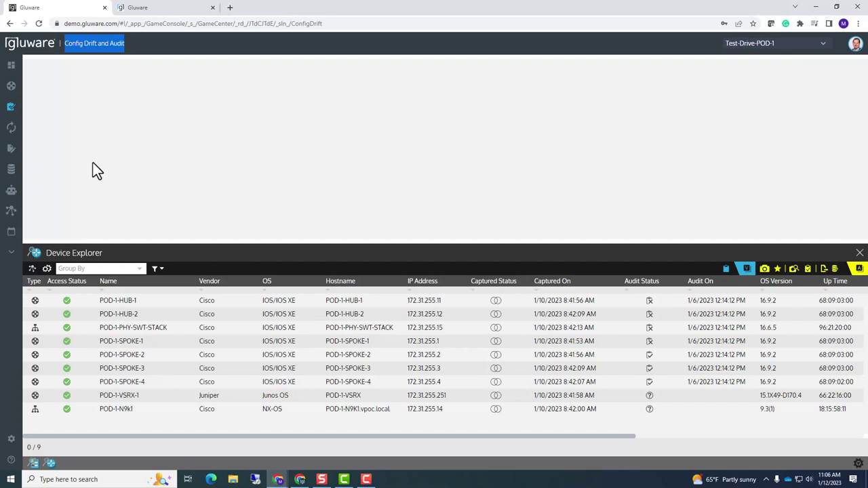
pyautogui.moveTo(24, 71)
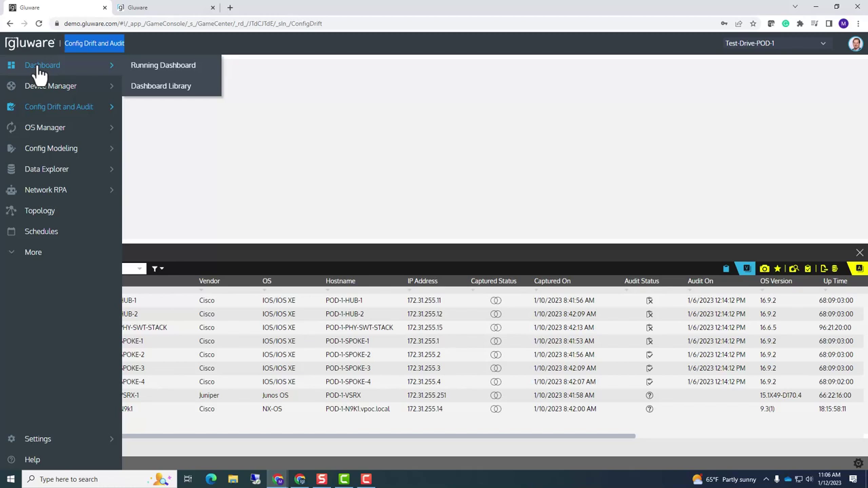
# Open the Dashboard Library from the Dashboard entry in the left sidebar
pyautogui.moveTo(33, 89)
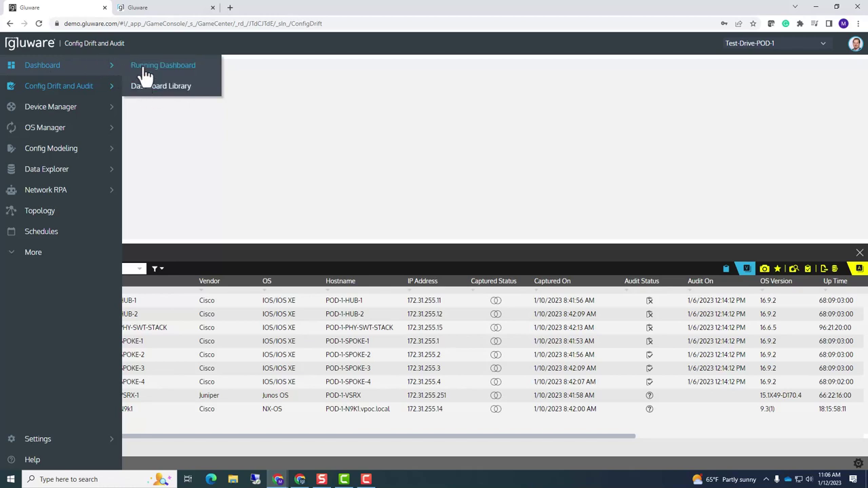
pyautogui.click(49, 73)
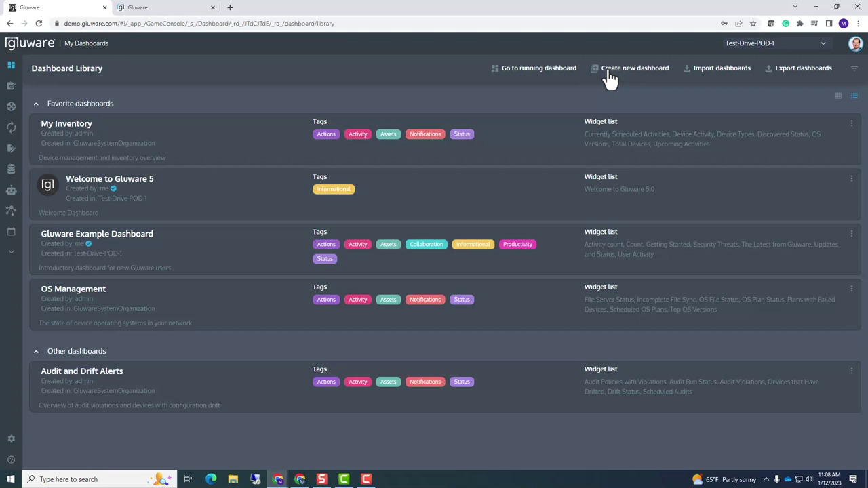
pyautogui.click(609, 76)
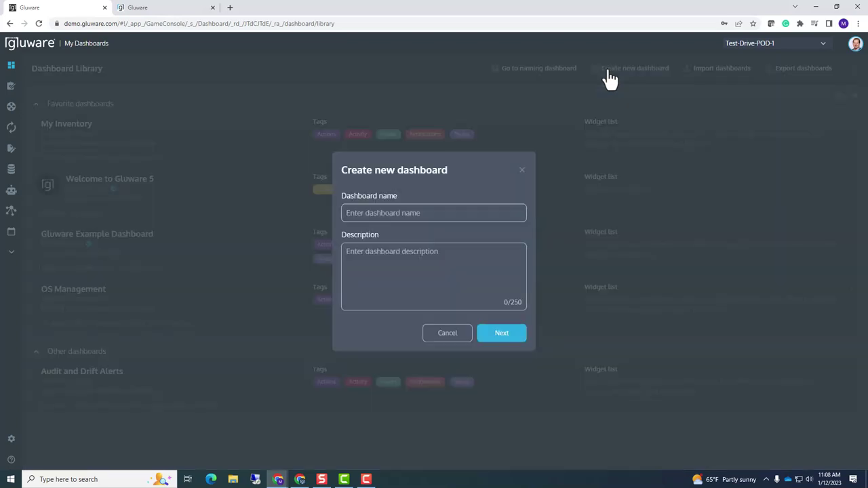
pyautogui.click(519, 207)
pyautogui.write('test')
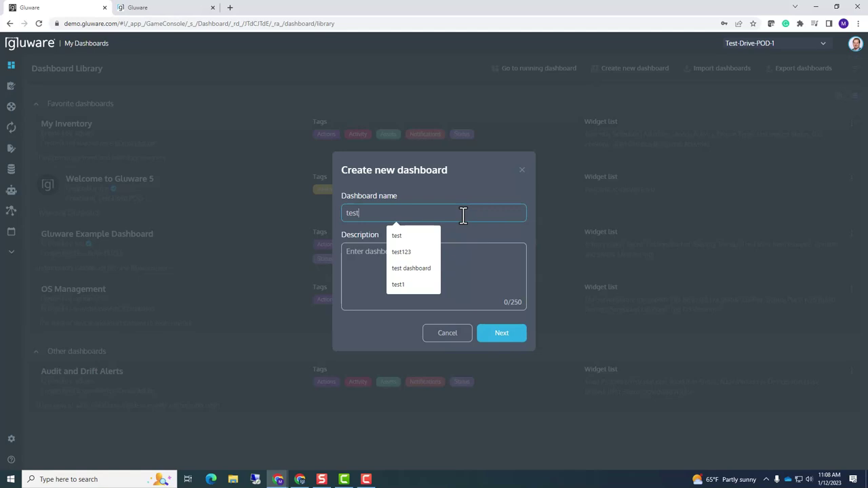
pyautogui.click(360, 290)
pyautogui.click(500, 335)
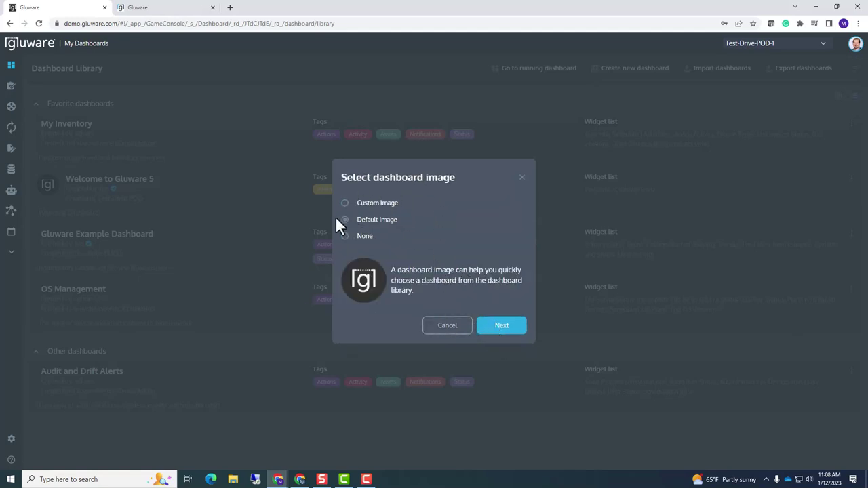
pyautogui.click(501, 327)
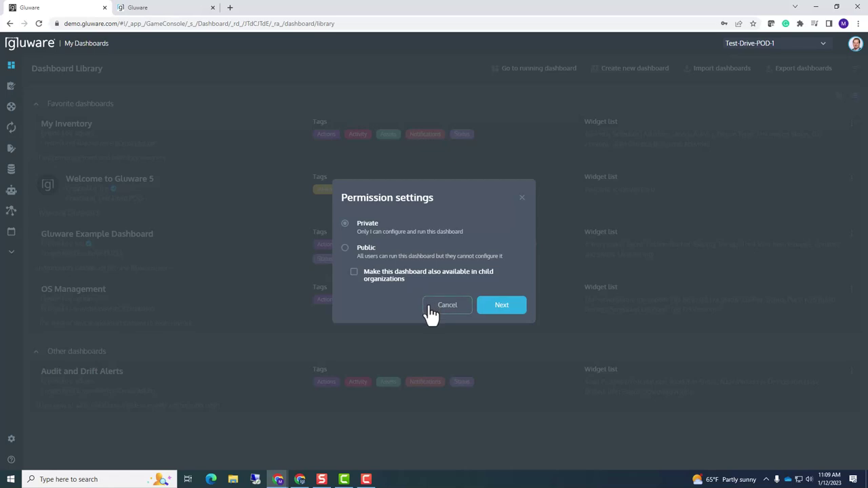
pyautogui.click(428, 306)
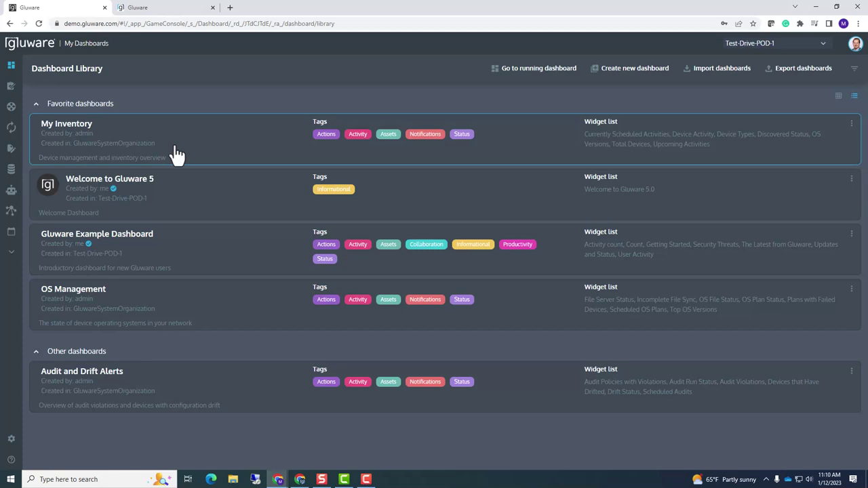
pyautogui.click(823, 45)
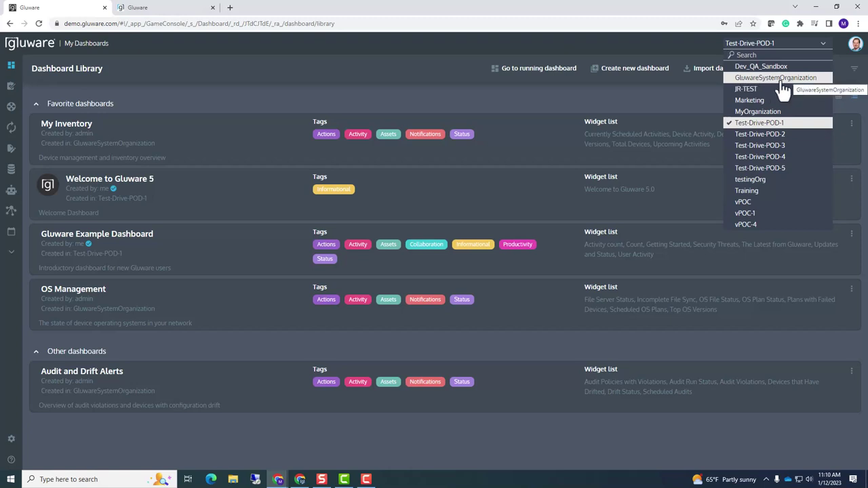
pyautogui.click(428, 97)
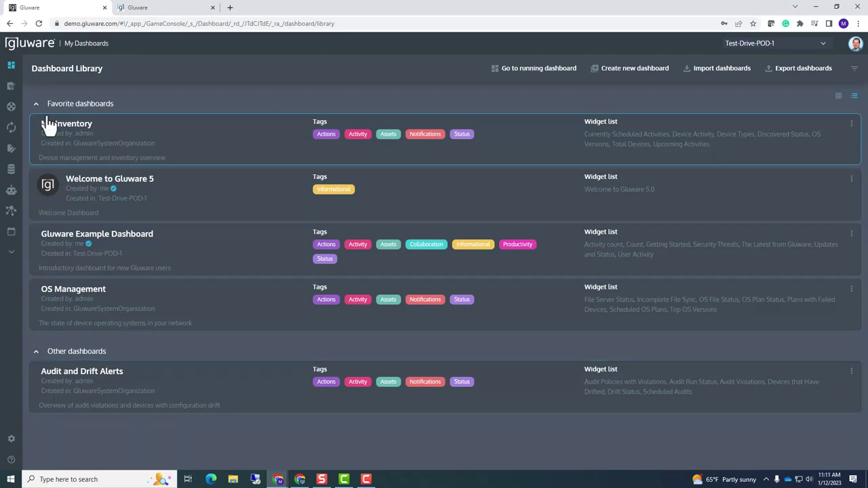
pyautogui.click(36, 107)
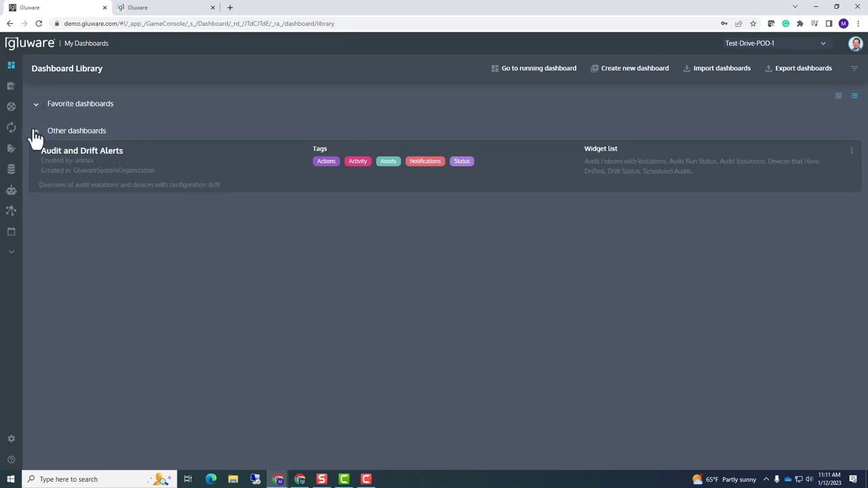
pyautogui.click(36, 133)
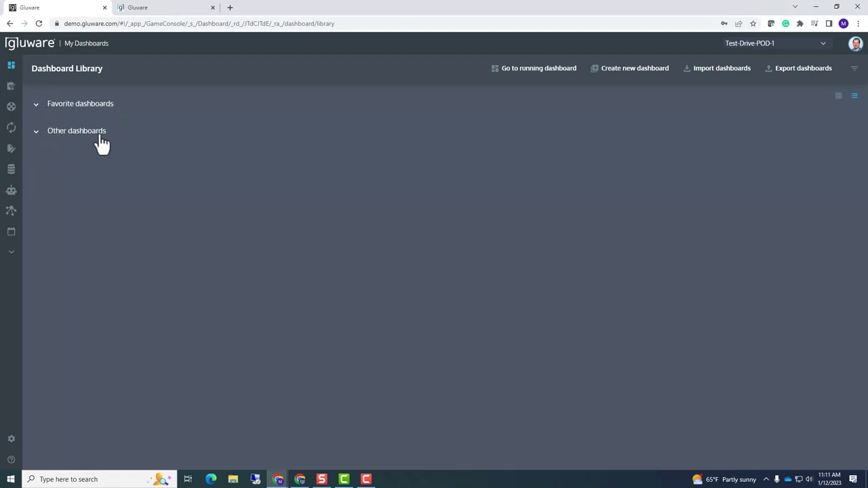
pyautogui.click(36, 133)
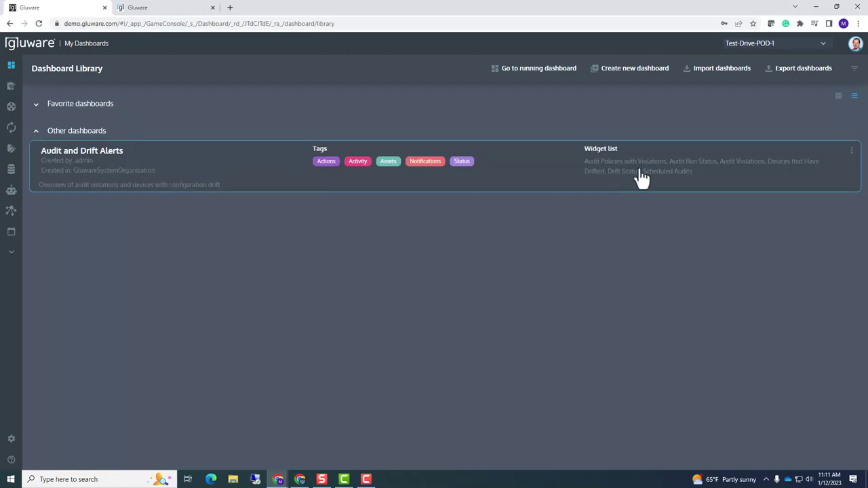
pyautogui.click(851, 152)
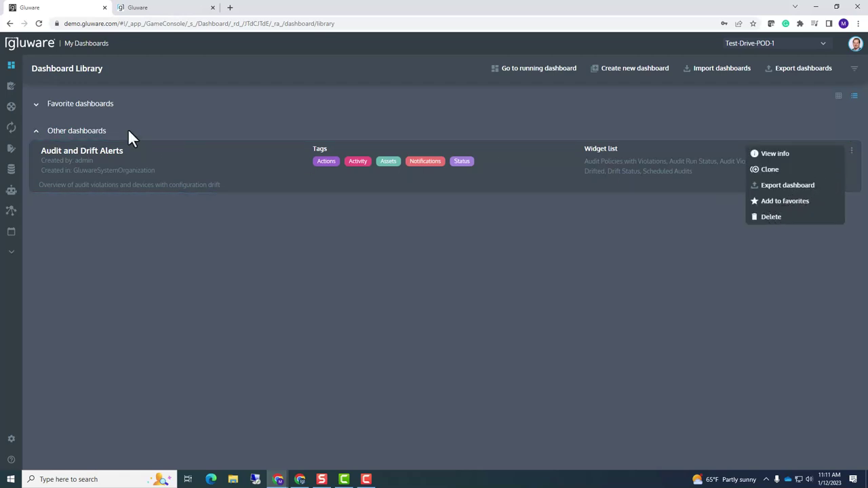
pyautogui.click(35, 105)
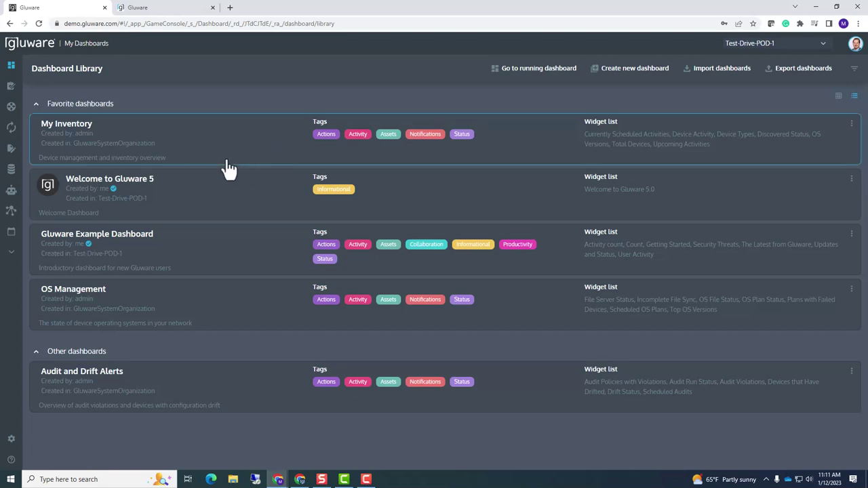
pyautogui.click(215, 144)
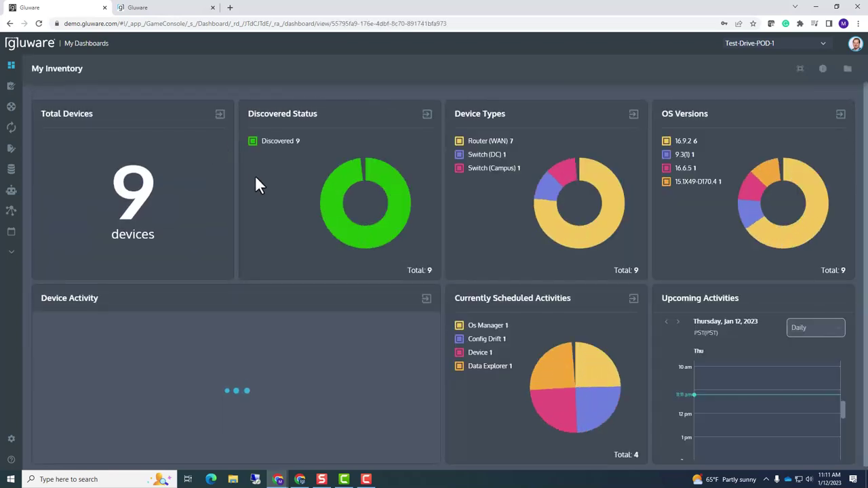
pyautogui.click(847, 71)
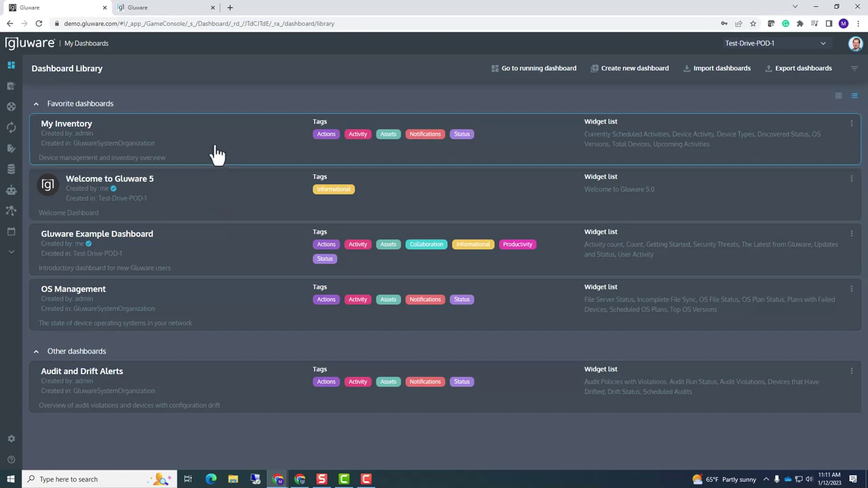
pyautogui.click(204, 304)
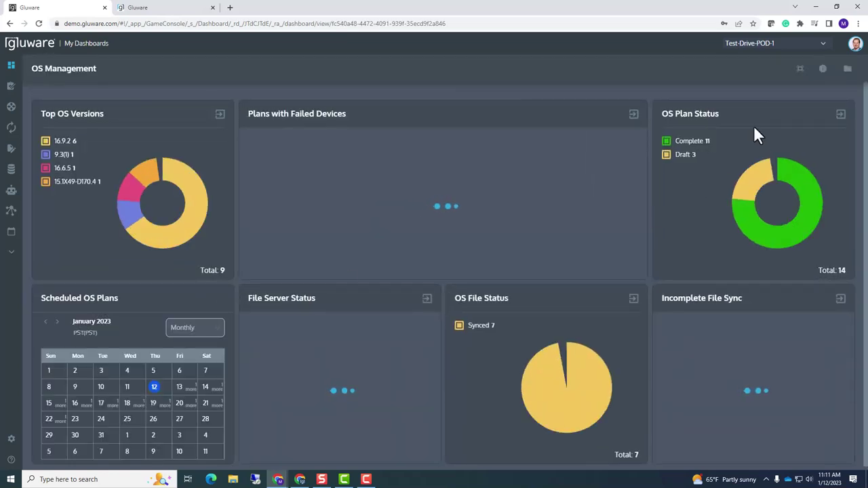
pyautogui.click(848, 69)
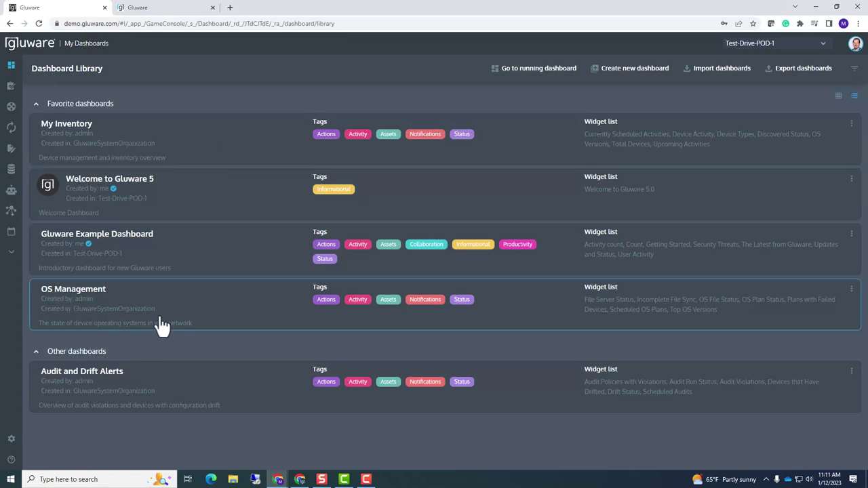
# Open the My Inventory dashboard showing 9 discovered devices and their activity
pyautogui.click(189, 150)
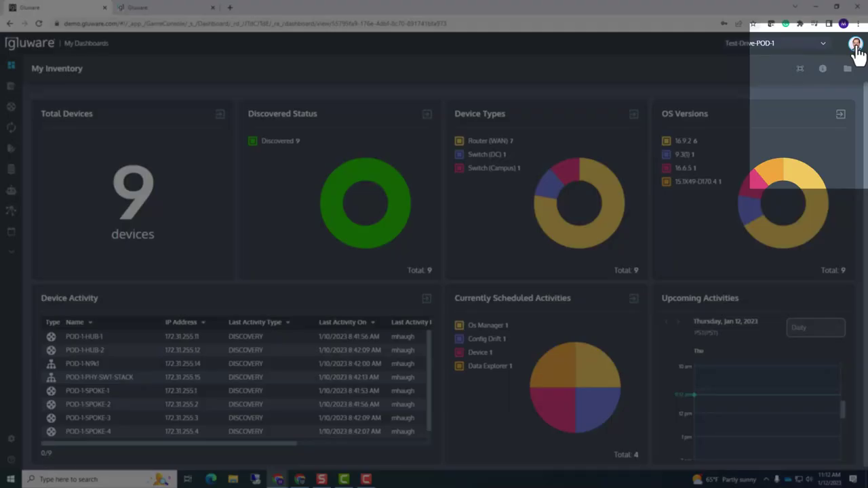
pyautogui.click(856, 44)
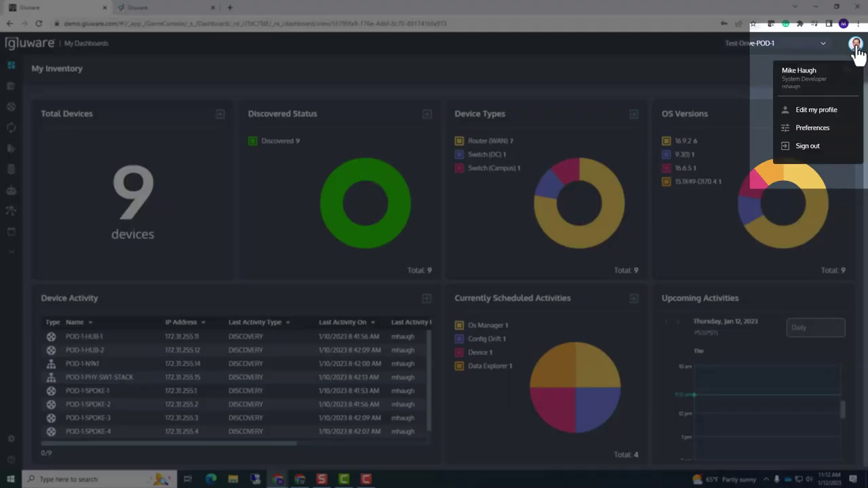
# Review My Dashboards preferences in Edit my profile, keeping Rotation Delay at Off
pyautogui.click(813, 110)
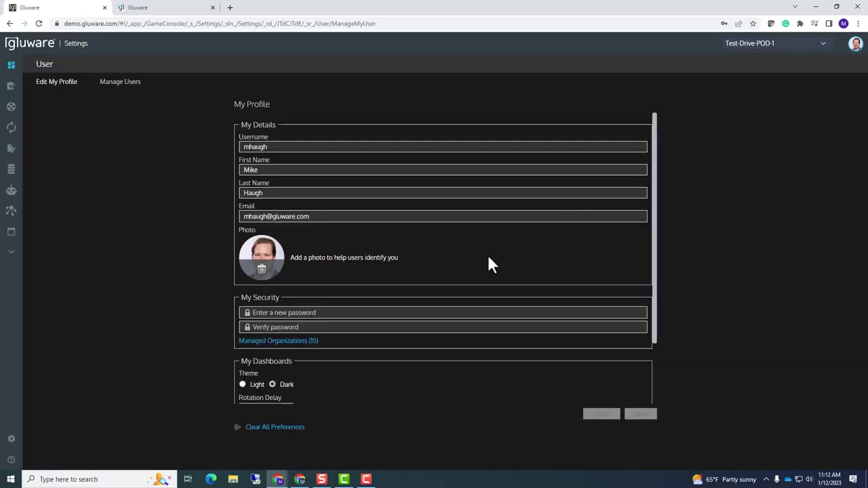
pyautogui.scroll(-2, 489, 258)
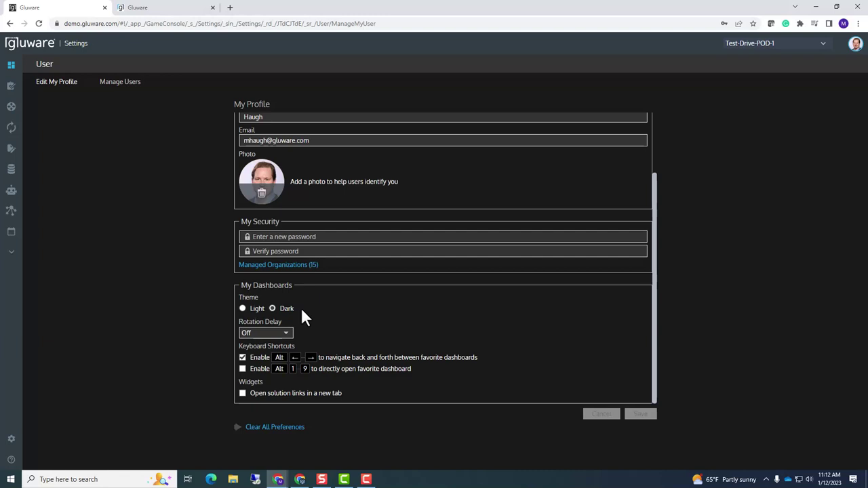
pyautogui.click(288, 344)
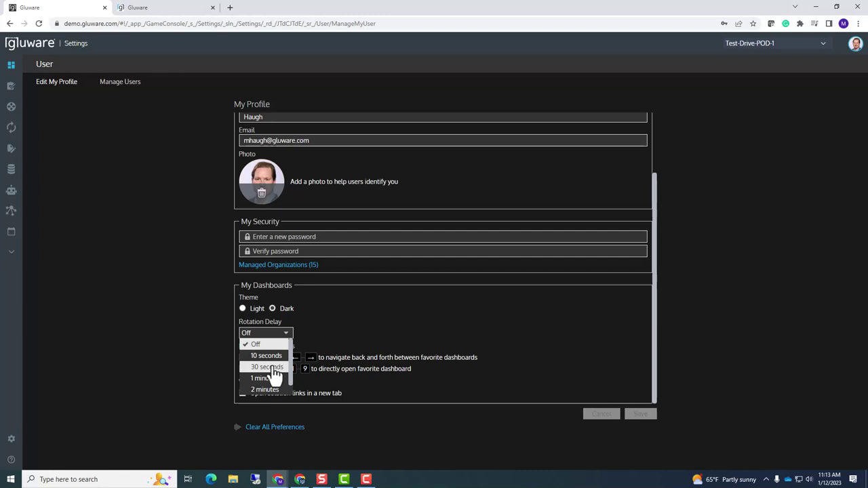
pyautogui.click(343, 310)
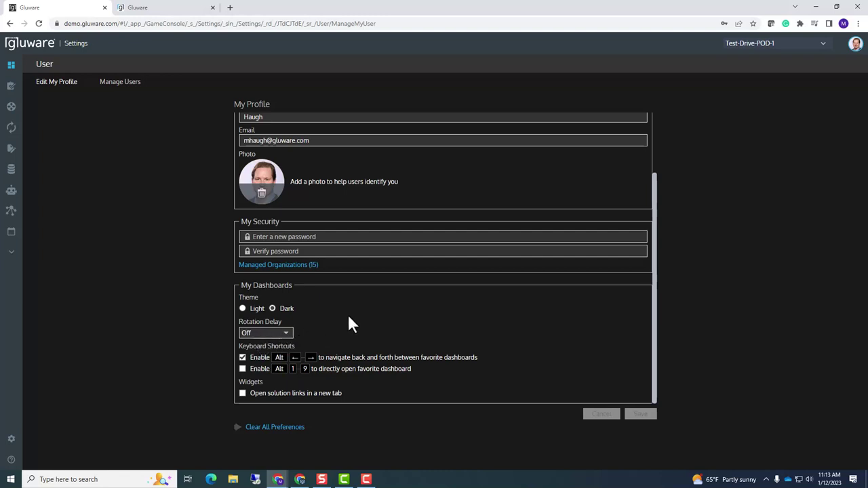
pyautogui.moveTo(249, 346); pyautogui.dragTo(305, 345)
pyautogui.click(316, 338)
pyautogui.moveTo(22, 68)
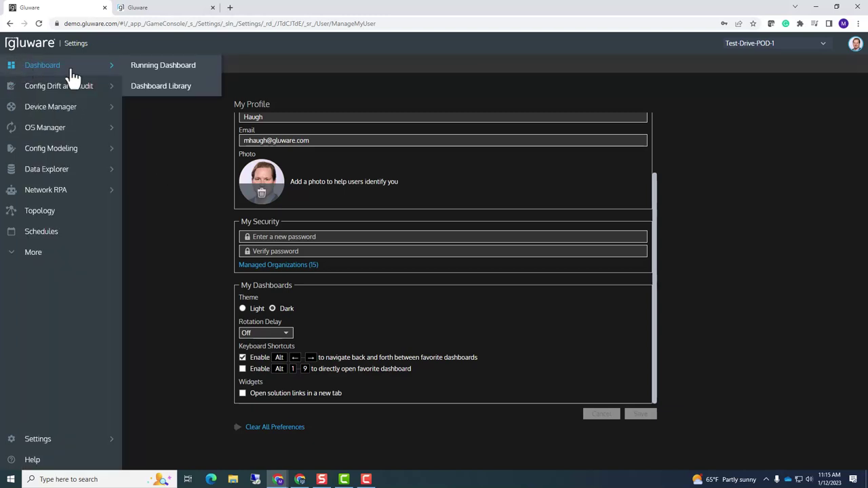
# Jump from the Dashboard Library to the running My Inventory dashboard
pyautogui.click(155, 88)
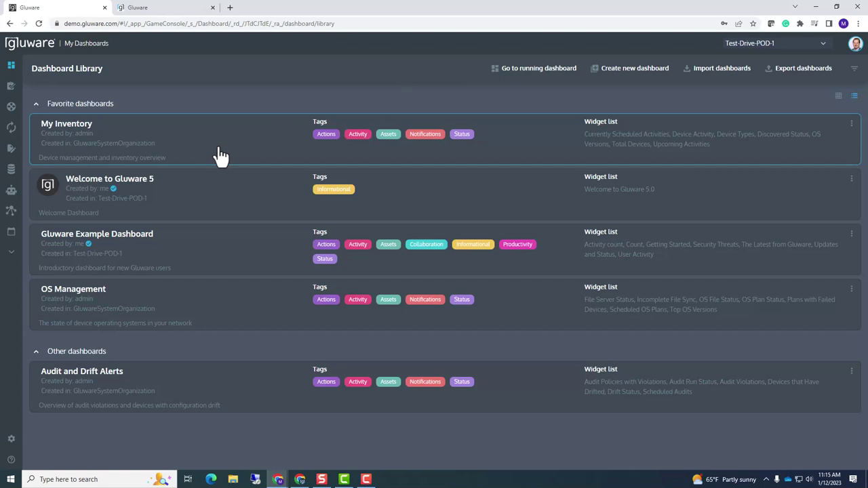
pyautogui.click(528, 71)
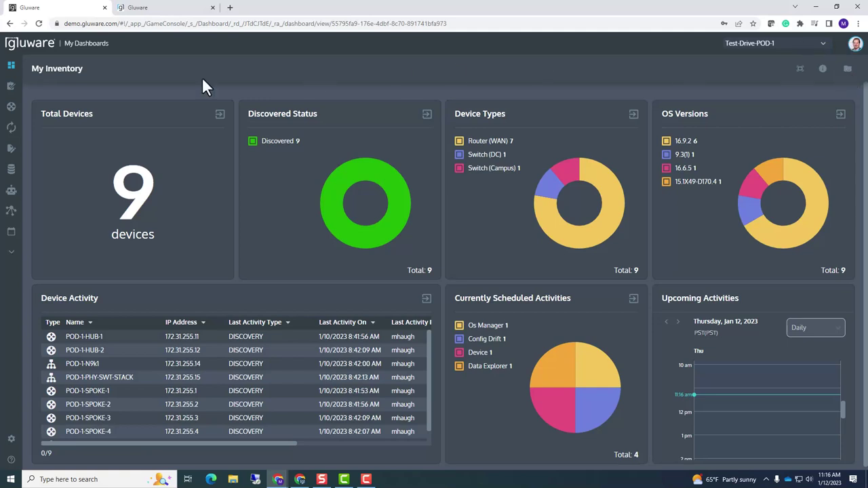
pyautogui.moveTo(18, 69)
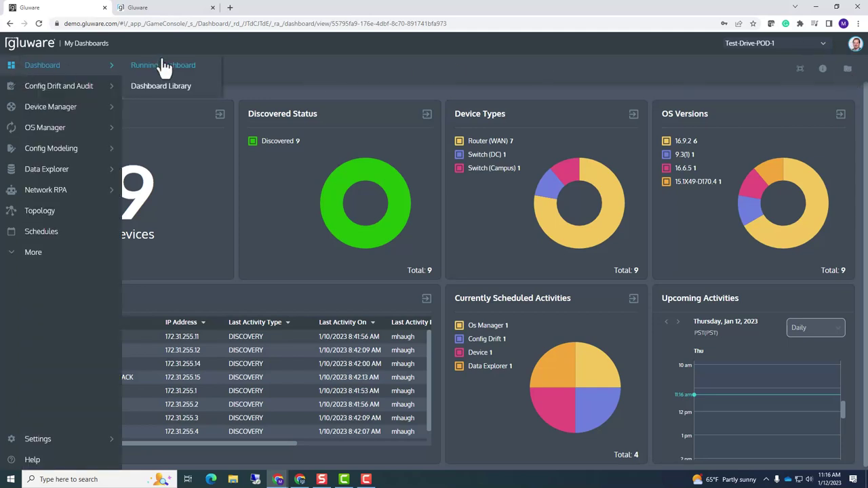
# Leave My Inventory for the Dashboard Library using the top-right library icon
pyautogui.click(846, 69)
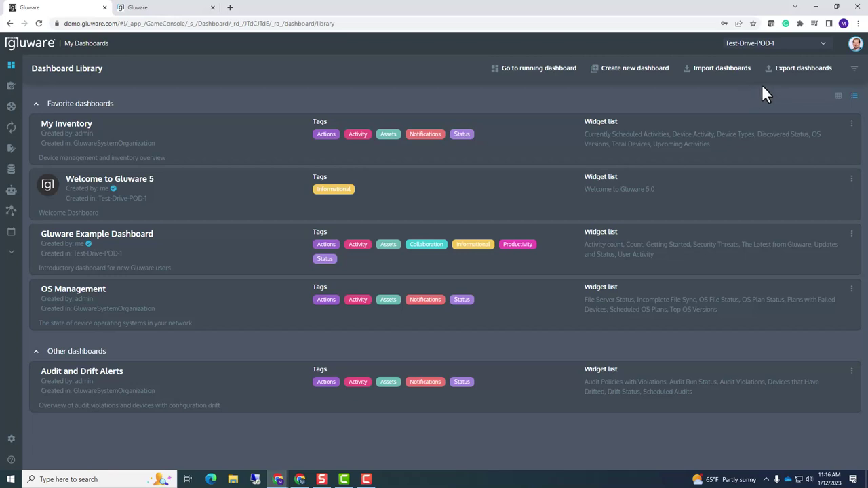
# Export My Inventory, Gluware Example Dashboard, OS Management and Audit and Drift Alerts to JSON
pyautogui.click(779, 74)
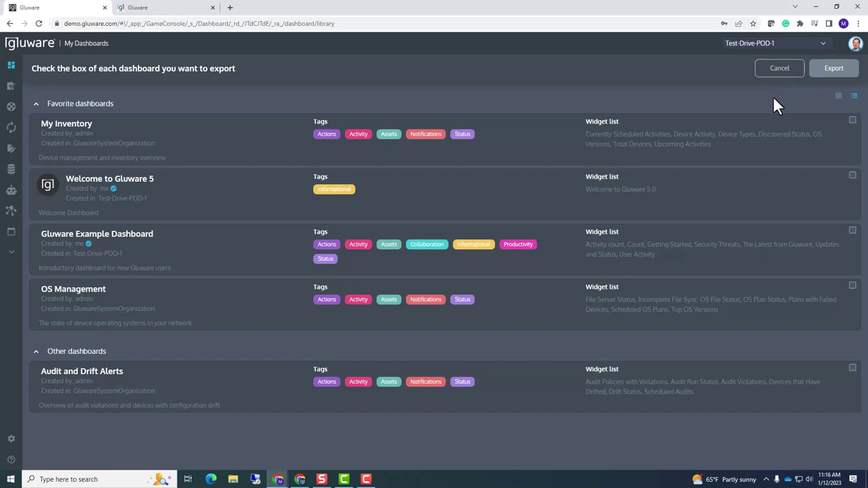
pyautogui.click(853, 128)
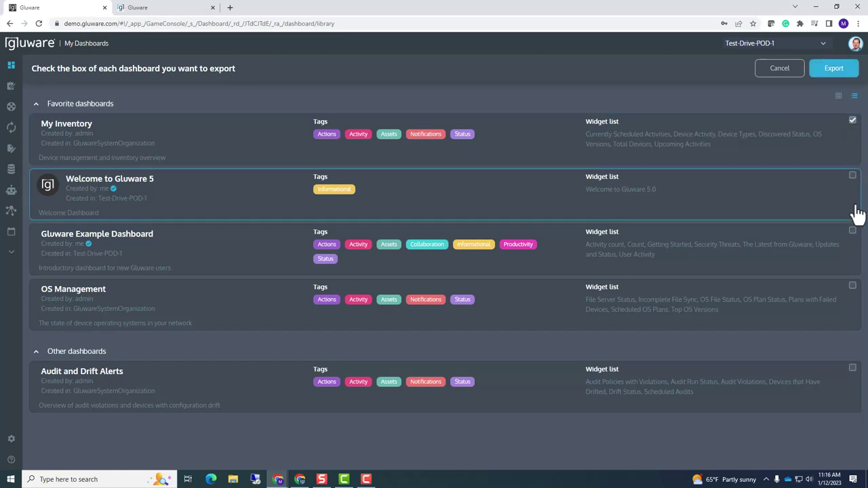
pyautogui.click(853, 232)
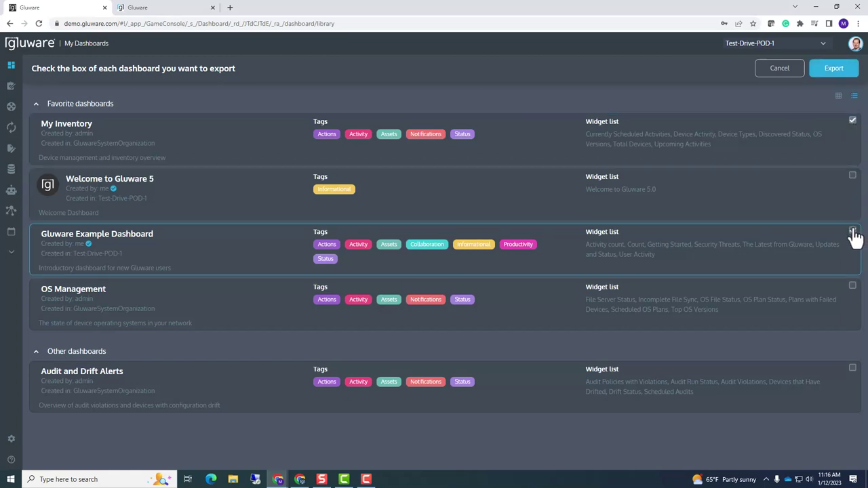
pyautogui.click(852, 287)
pyautogui.click(853, 369)
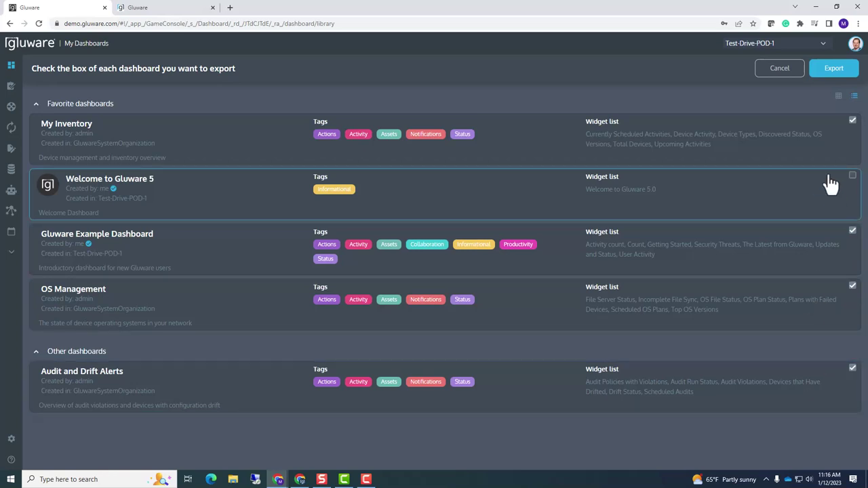
pyautogui.click(834, 70)
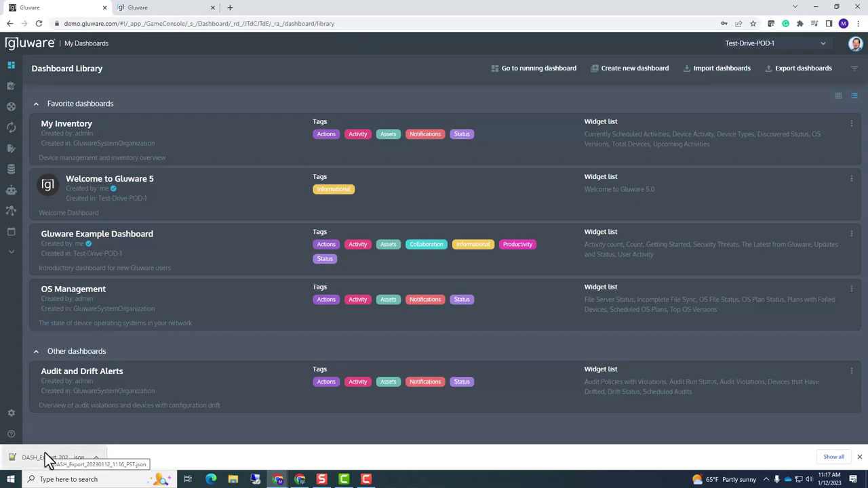
pyautogui.click(709, 71)
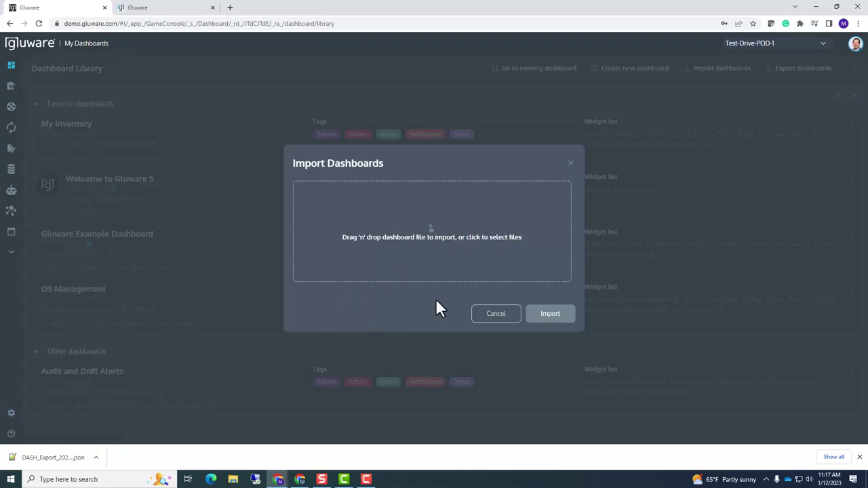
pyautogui.click(570, 164)
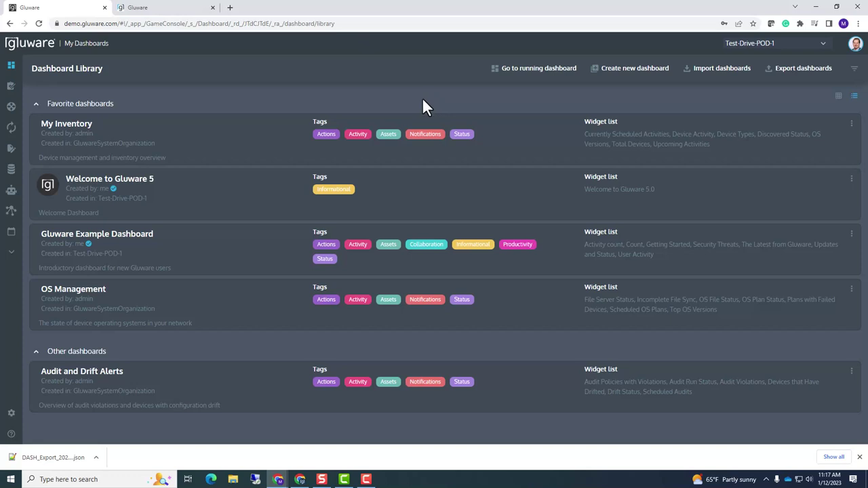
# Read the Welcome to Gluware Dashboard example article, then go back to the library tab
pyautogui.click(183, 10)
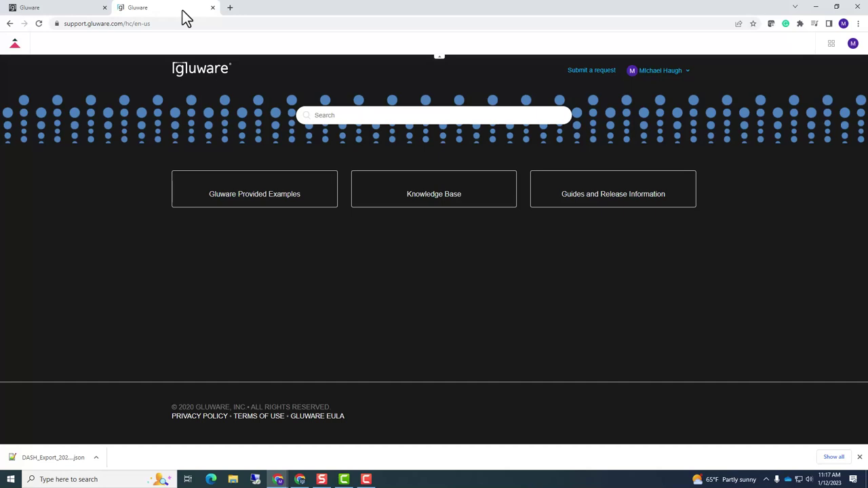
pyautogui.click(255, 192)
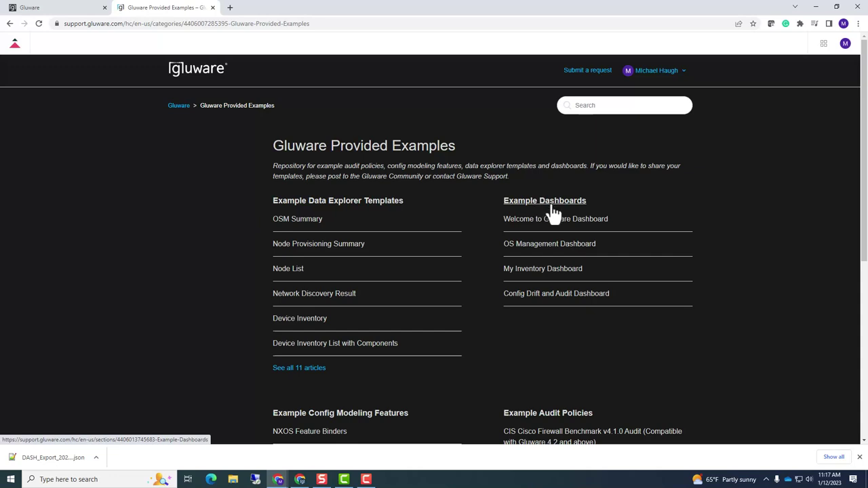
pyautogui.click(535, 220)
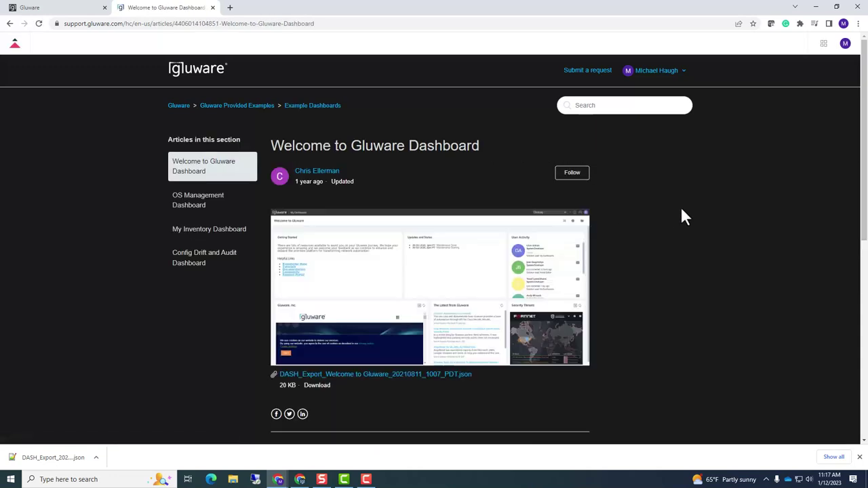
pyautogui.scroll(-1, 417, 228)
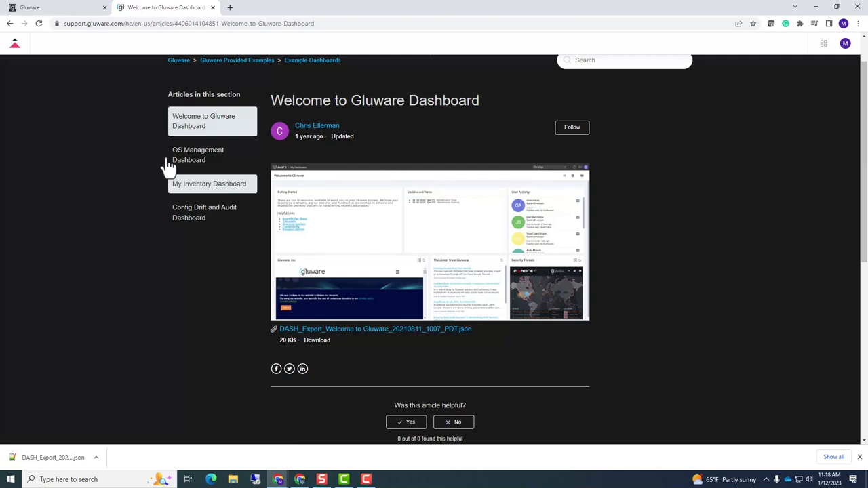
pyautogui.click(85, 8)
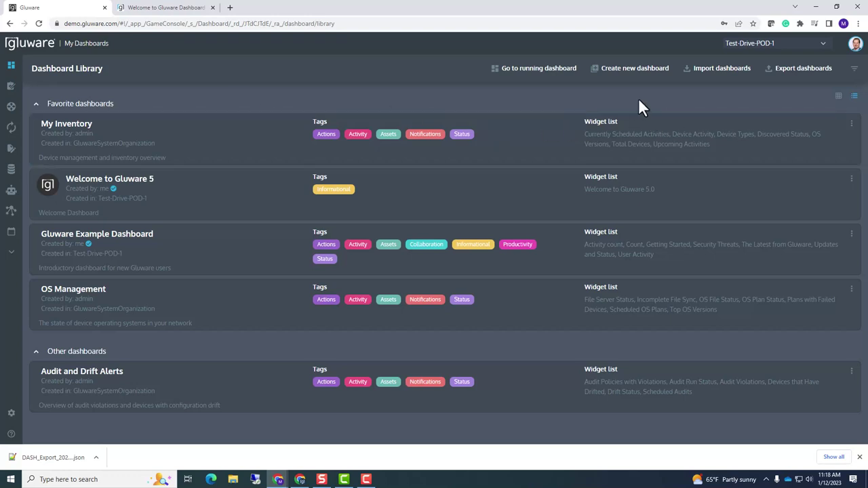
# Show the Dashboard Library Filters panel for name, tags, permissions and sharing
pyautogui.click(855, 72)
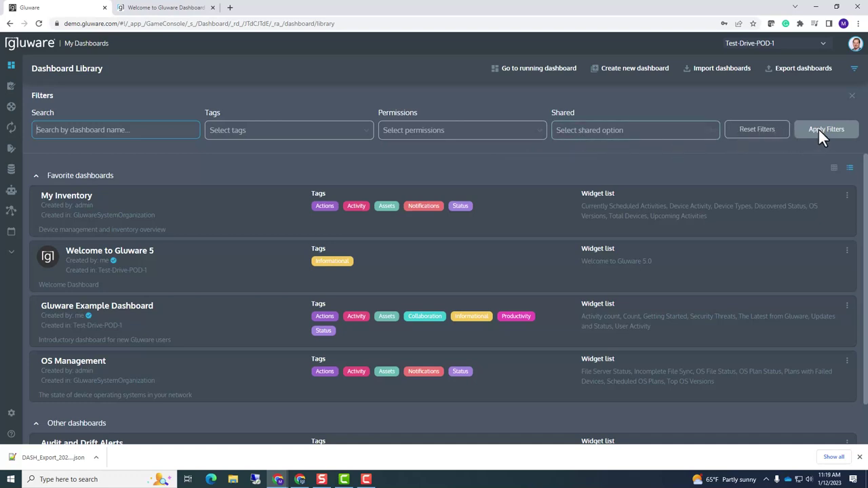
# Close the Filters panel so all five dashboards are listed unfiltered
pyautogui.click(851, 96)
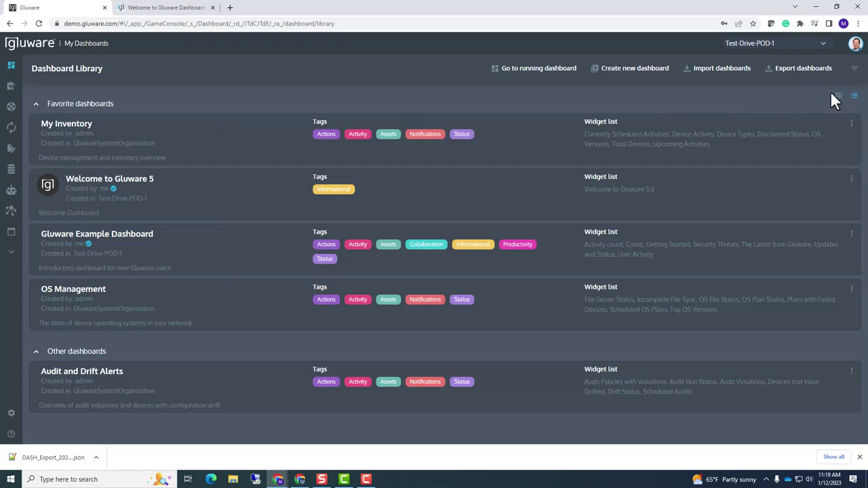
pyautogui.click(854, 67)
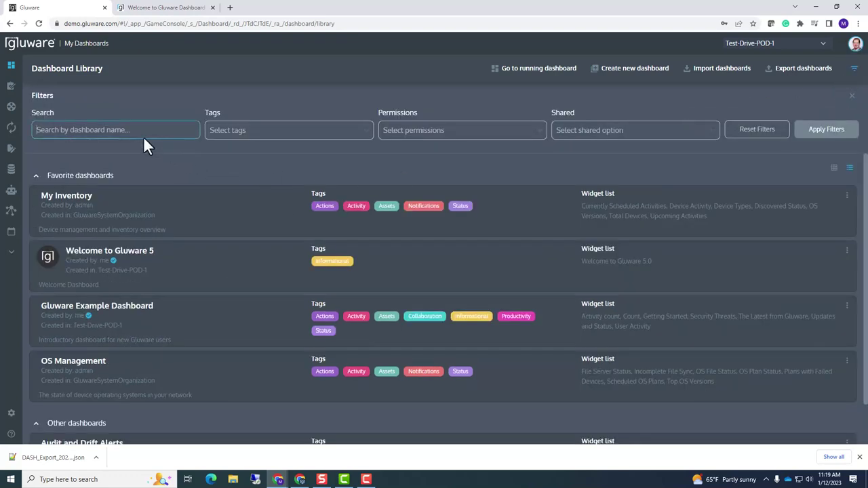
pyautogui.write('Operations')
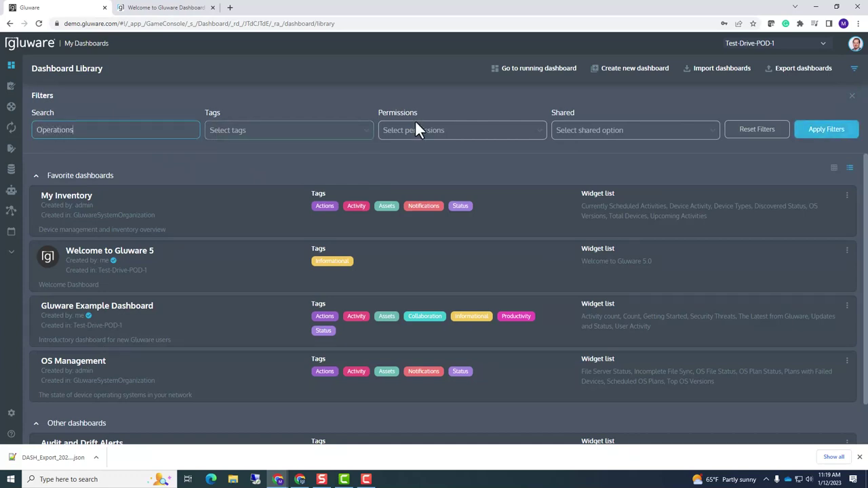
pyautogui.click(852, 96)
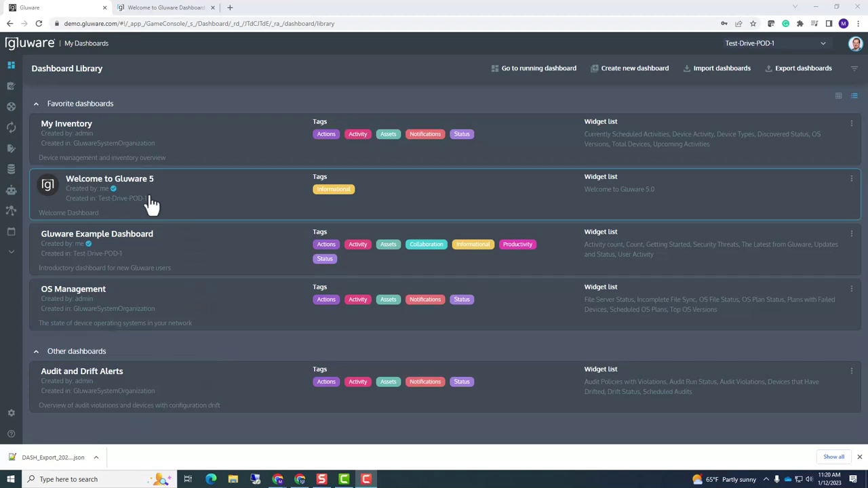
# Open Welcome to Gluware 5 and review its Featured Content, What's New, News and Helpful Links panels
pyautogui.click(207, 199)
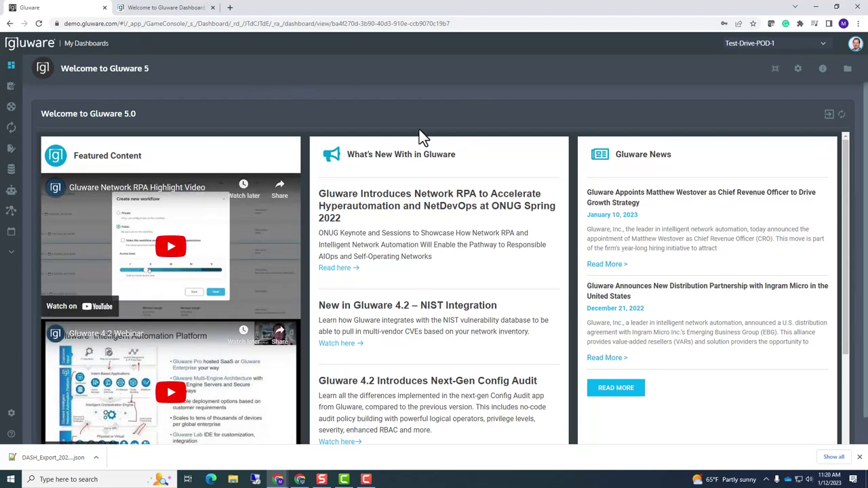
pyautogui.scroll(-3, 419, 132)
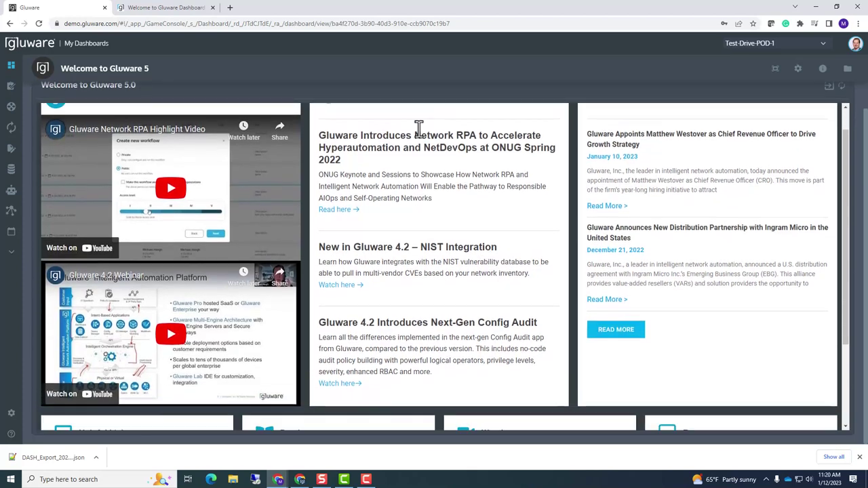
pyautogui.scroll(3, 419, 132)
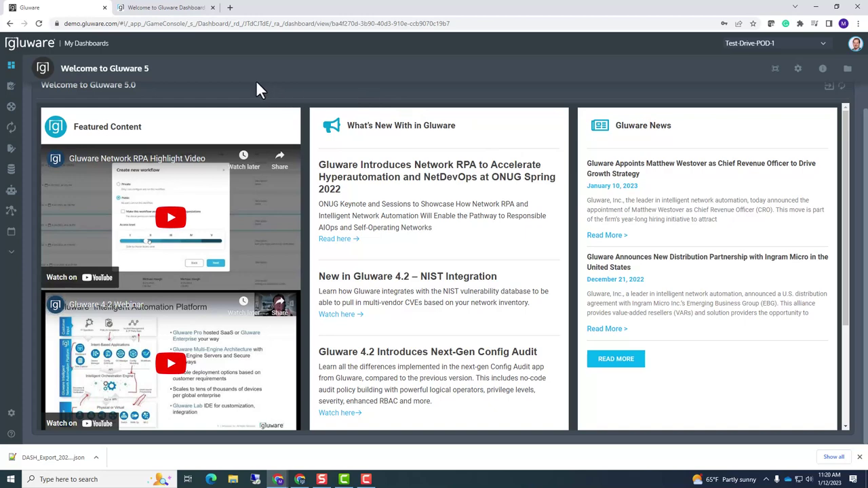
pyautogui.scroll(1, 252, 87)
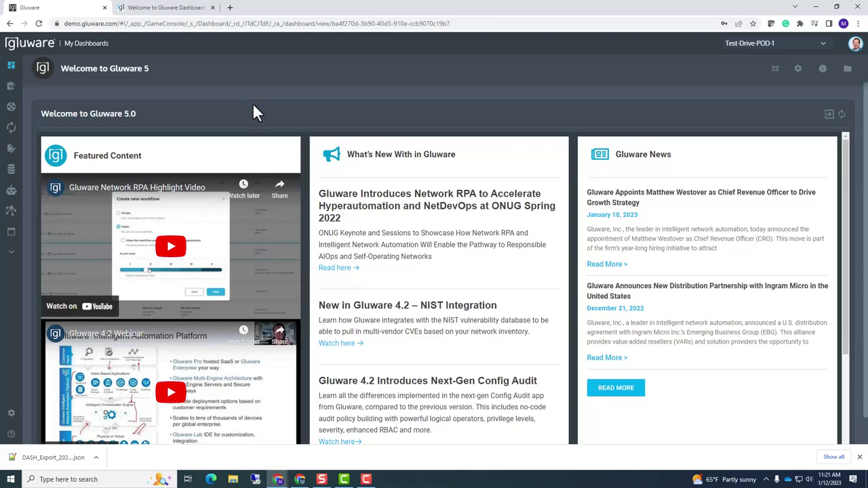
pyautogui.scroll(-1, 254, 105)
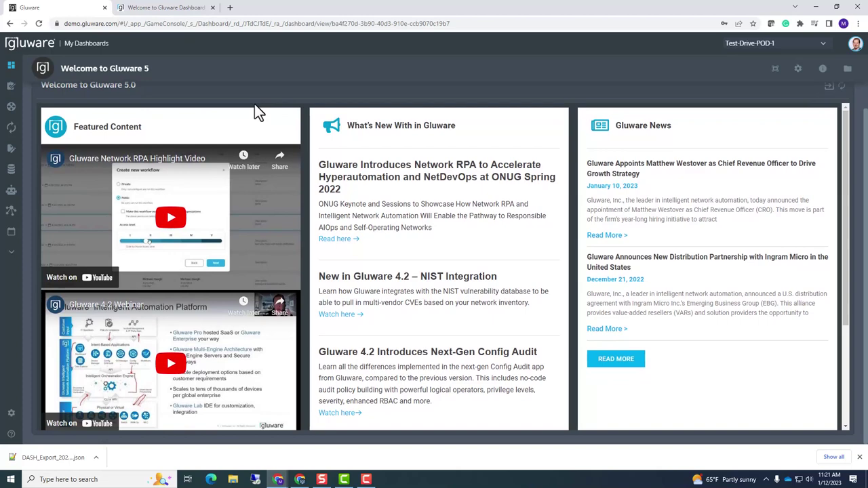
pyautogui.scroll(-3, 274, 156)
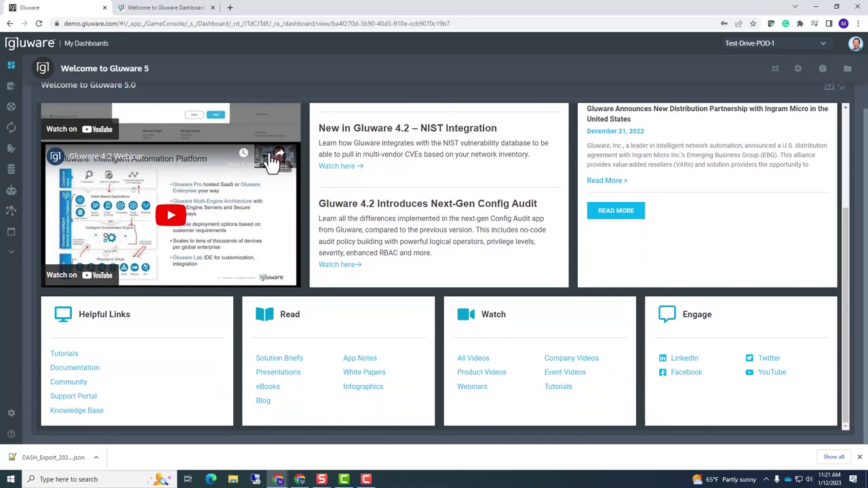
pyautogui.scroll(3, 267, 161)
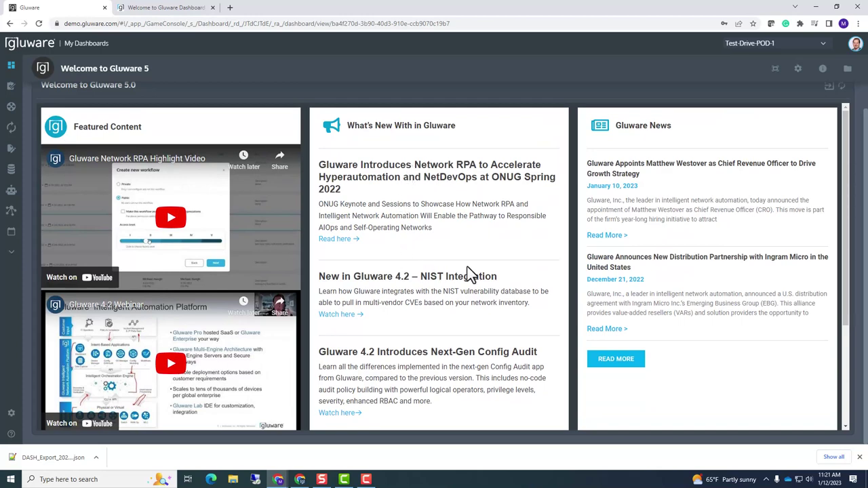
pyautogui.scroll(-3, 644, 163)
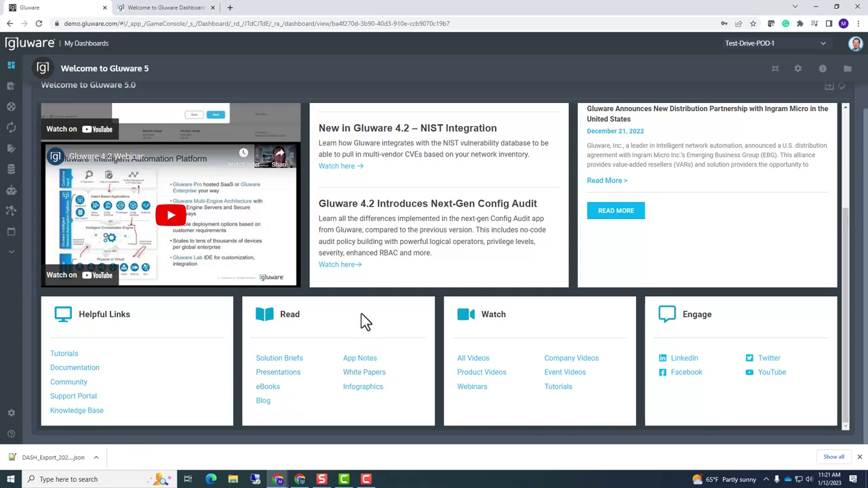
pyautogui.scroll(3, 360, 325)
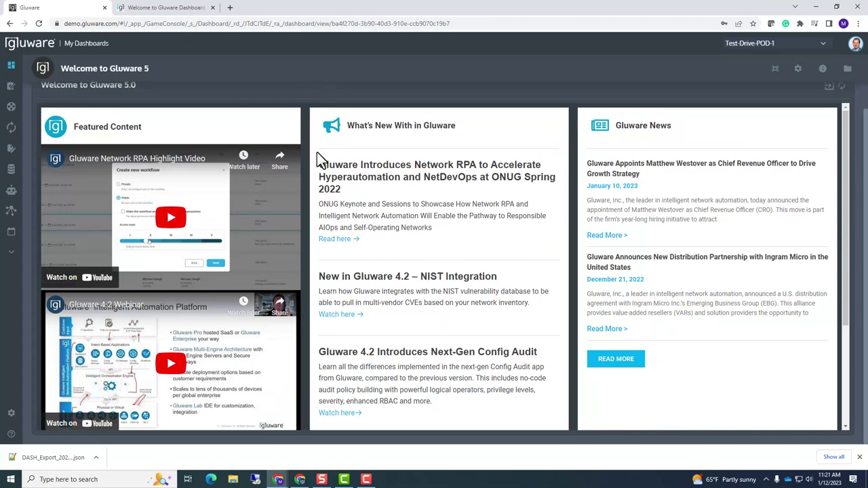
pyautogui.scroll(-2, 317, 153)
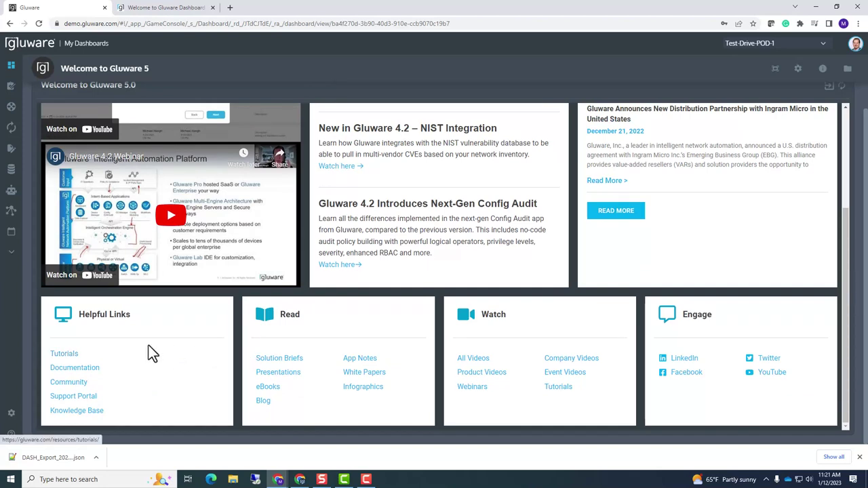
# Open the Tutorials helpful link in a new tab, view it, then return to the dashboard
pyautogui.rightClick(70, 362)
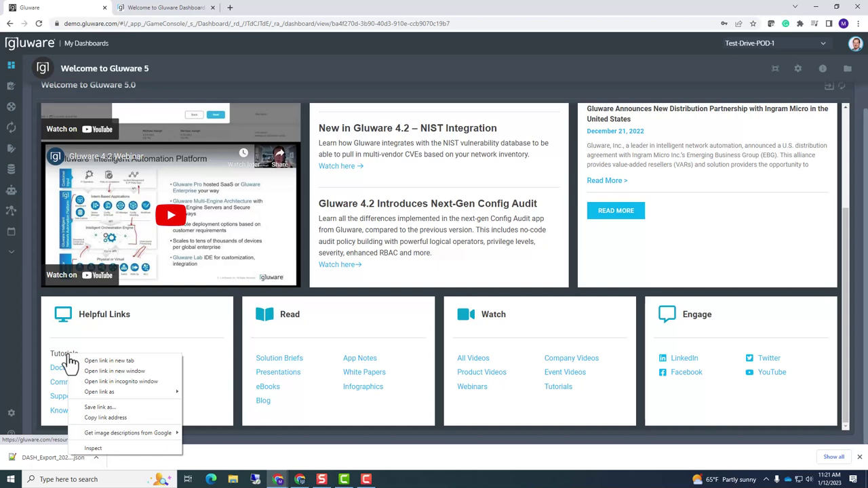
pyautogui.click(95, 360)
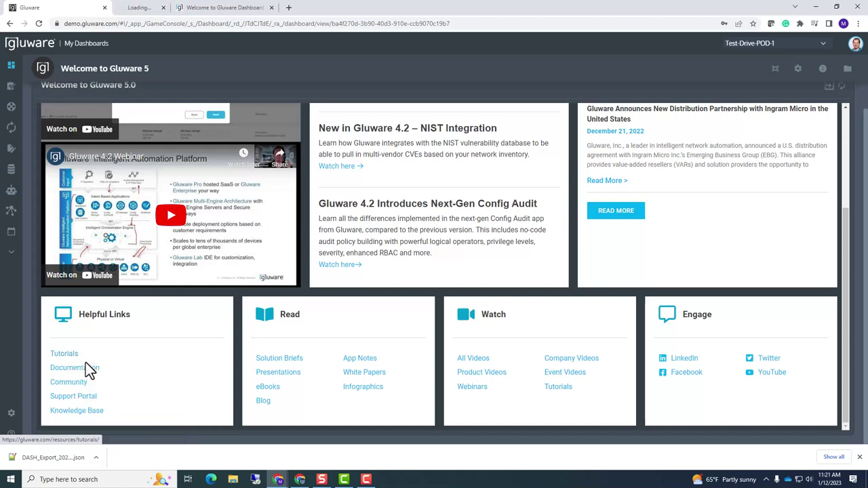
pyautogui.click(175, 9)
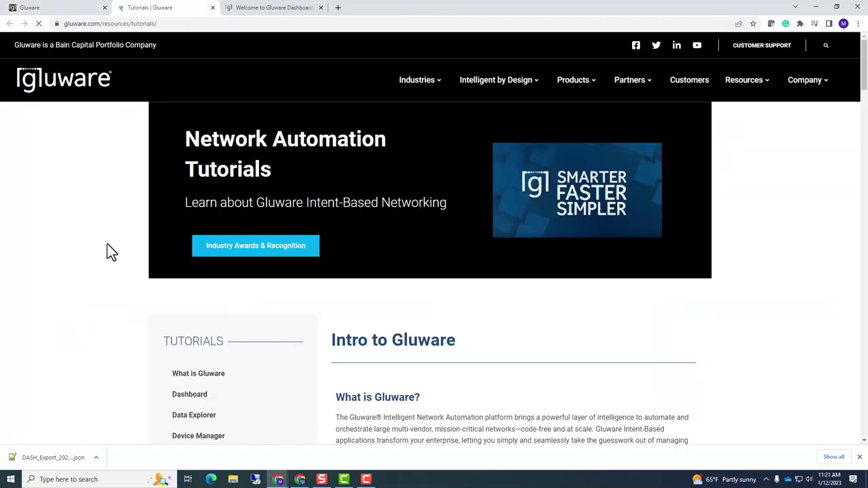
pyautogui.click(73, 12)
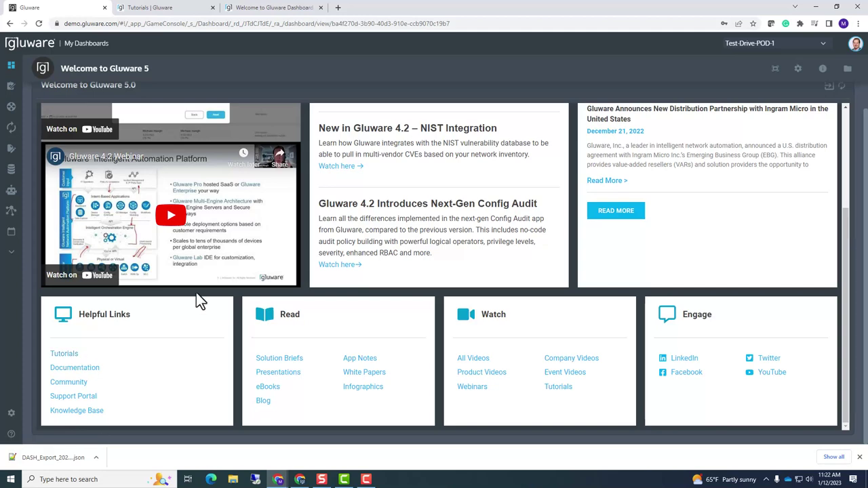
# Edit the Welcome to Gluware 5 dashboard and open the Welcome to Gluware 5.0 widget's settings
pyautogui.scroll(2, 198, 317)
pyautogui.scroll(-2, 198, 316)
pyautogui.scroll(2, 195, 316)
pyautogui.scroll(1, 194, 315)
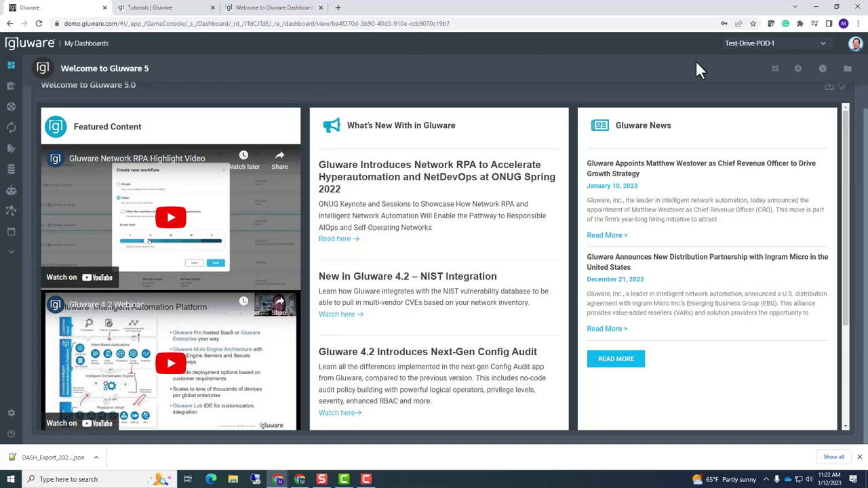
pyautogui.click(798, 71)
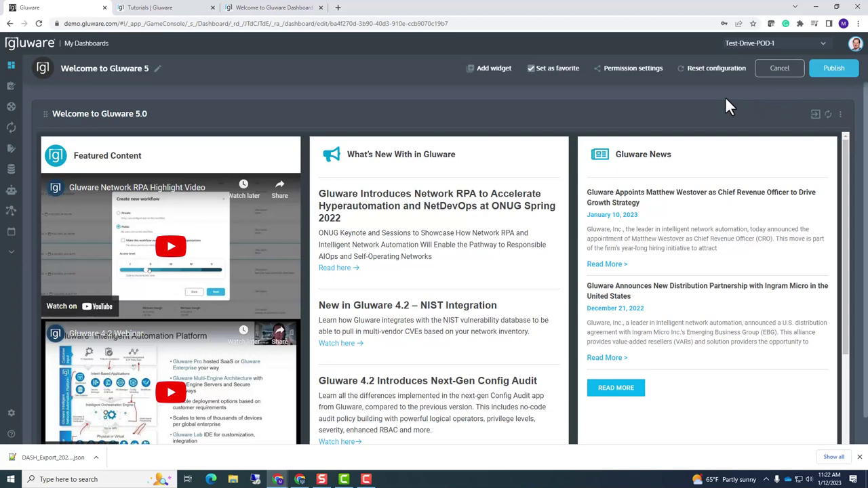
pyautogui.click(841, 117)
pyautogui.click(771, 135)
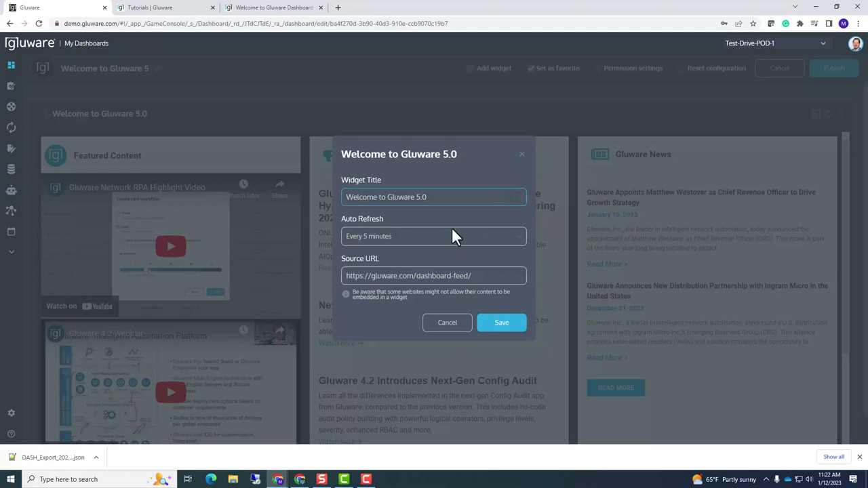
pyautogui.click(485, 275)
pyautogui.moveTo(486, 275); pyautogui.dragTo(343, 278)
pyautogui.hotkey('ctrl', 'c')
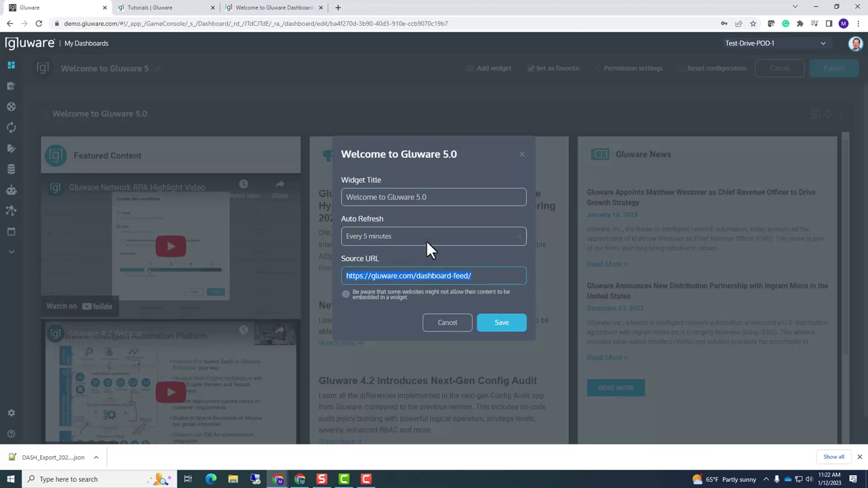
pyautogui.click(337, 8)
pyautogui.hotkey('ctrl', 'v')
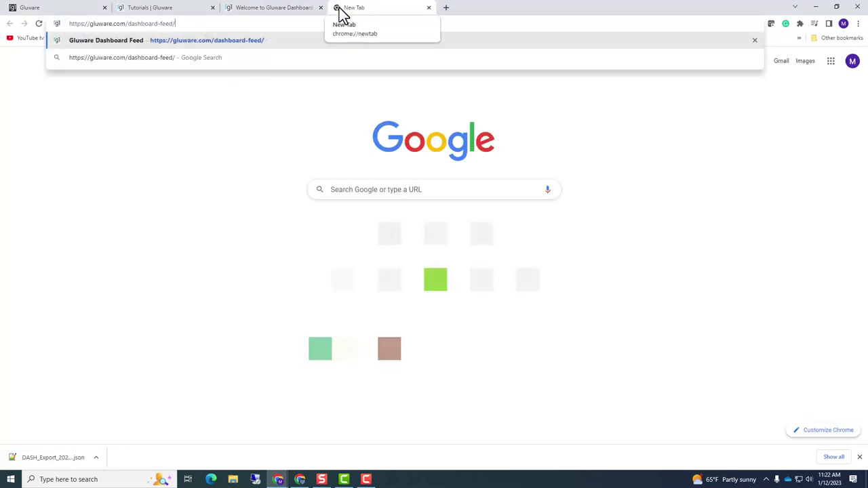
# Load the Gluware Dashboard Feed page, then switch back to the Gluware widget settings tab
pyautogui.press('Return')
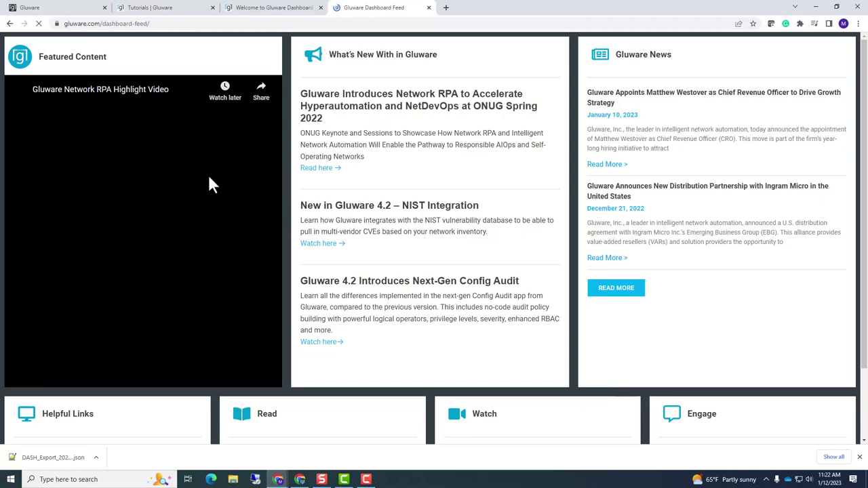
pyautogui.click(262, 9)
pyautogui.click(180, 10)
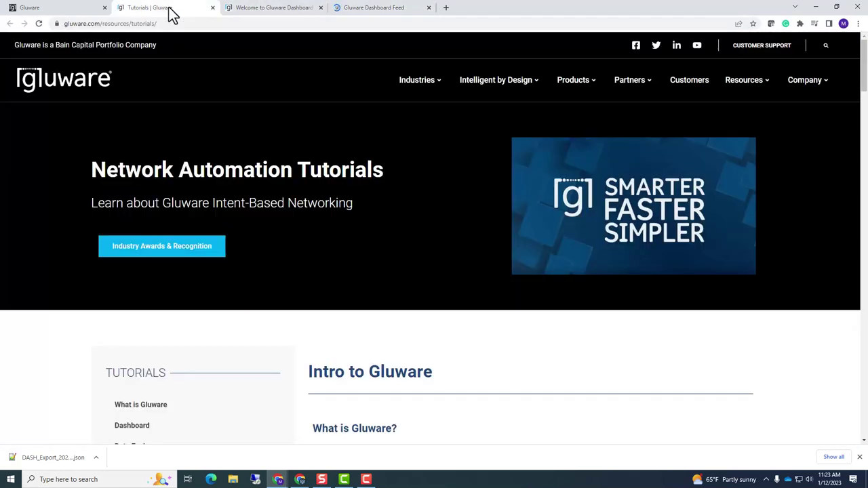
pyautogui.click(62, 10)
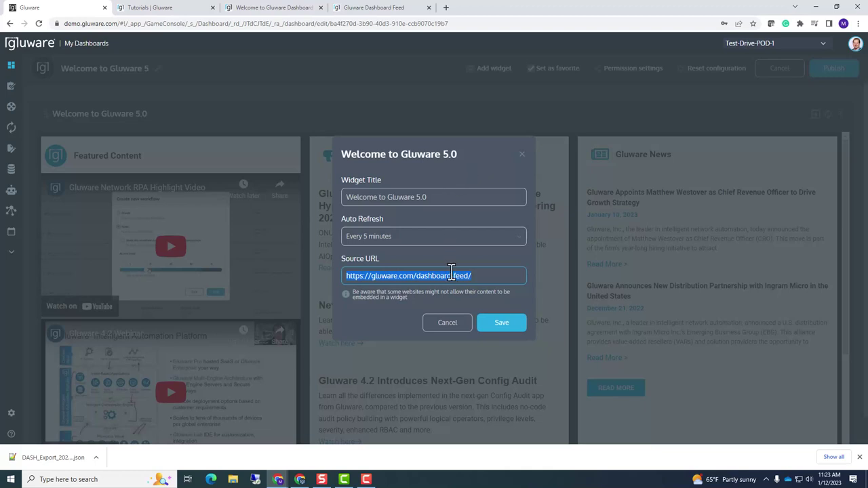
# Cancel the widget settings and dashboard edits without saving, then show the Dashboard Library
pyautogui.click(488, 276)
pyautogui.moveTo(488, 276); pyautogui.dragTo(335, 278)
pyautogui.click(452, 328)
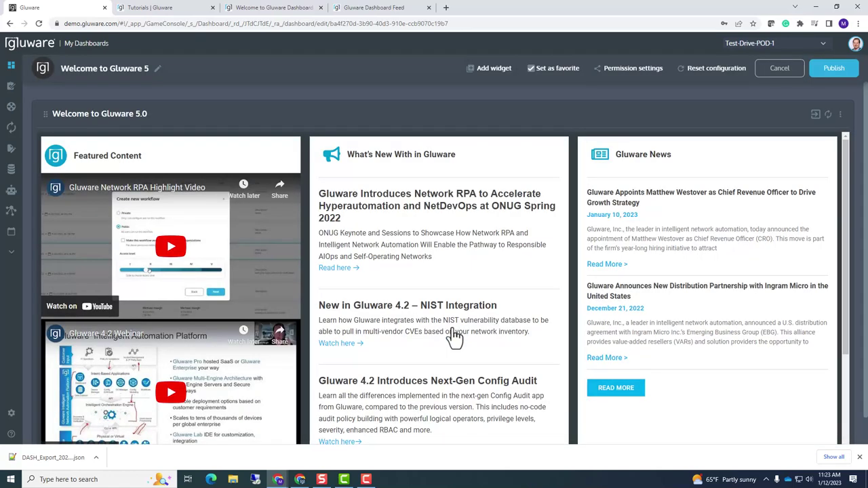
pyautogui.click(779, 70)
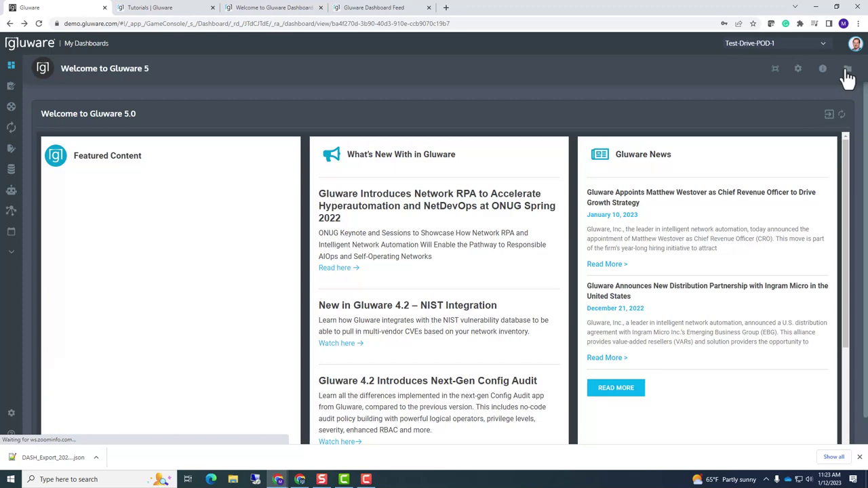
pyautogui.click(847, 70)
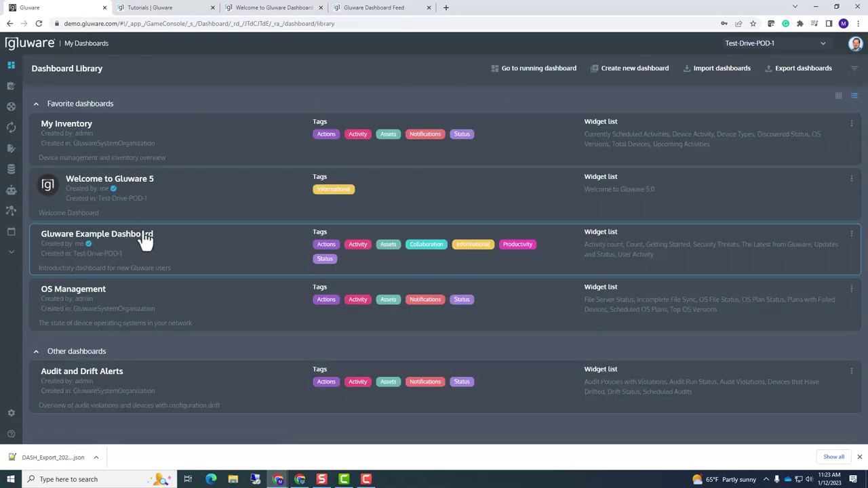
# Open the Gluware Example Dashboard row from the Dashboard Library
pyautogui.click(200, 255)
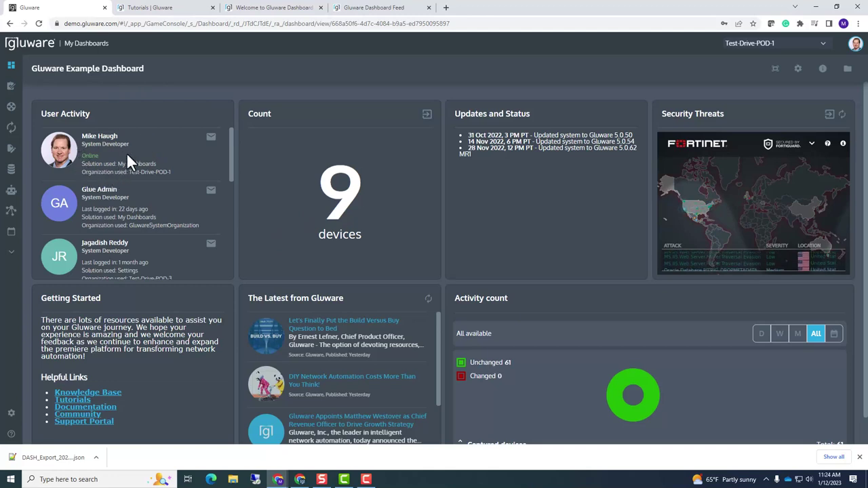
pyautogui.moveTo(232, 150); pyautogui.dragTo(219, 117)
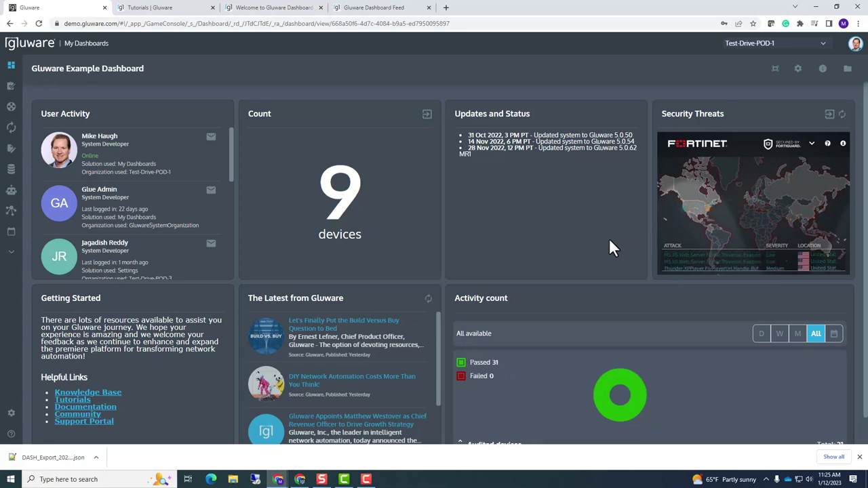
# Scroll through the Example Dashboard widgets, then return to the Dashboard Library
pyautogui.scroll(-1, 461, 248)
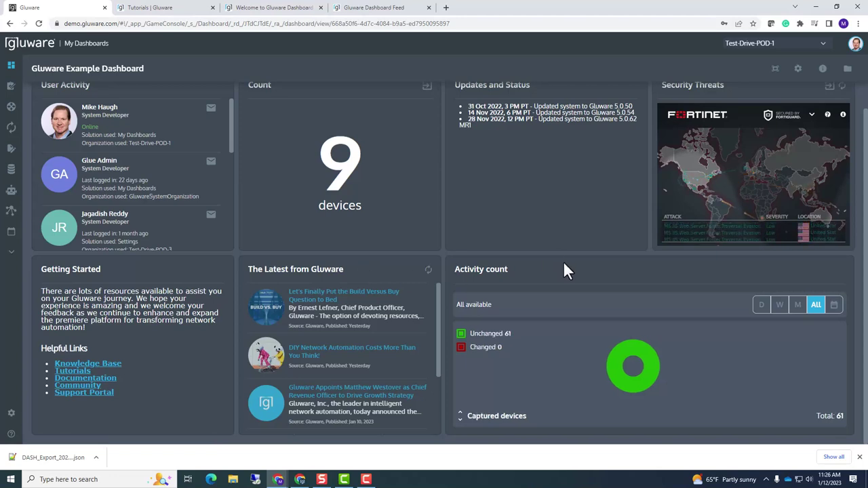
pyautogui.scroll(1, 268, 221)
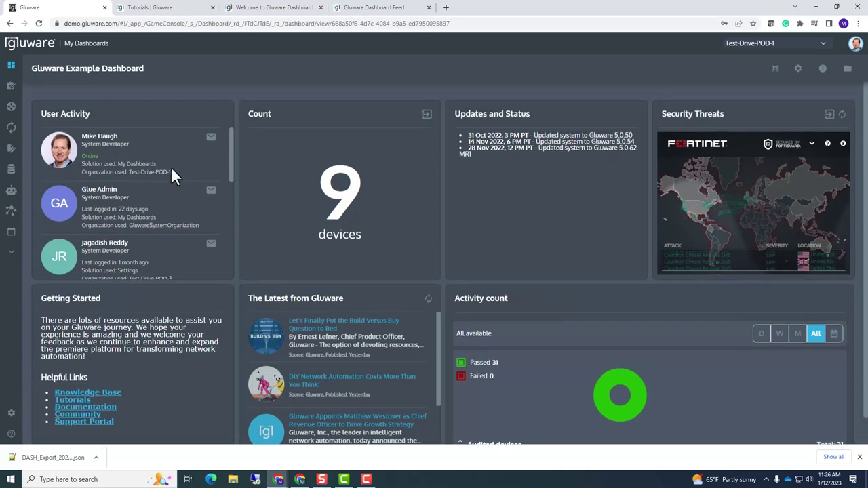
pyautogui.scroll(-1, 640, 218)
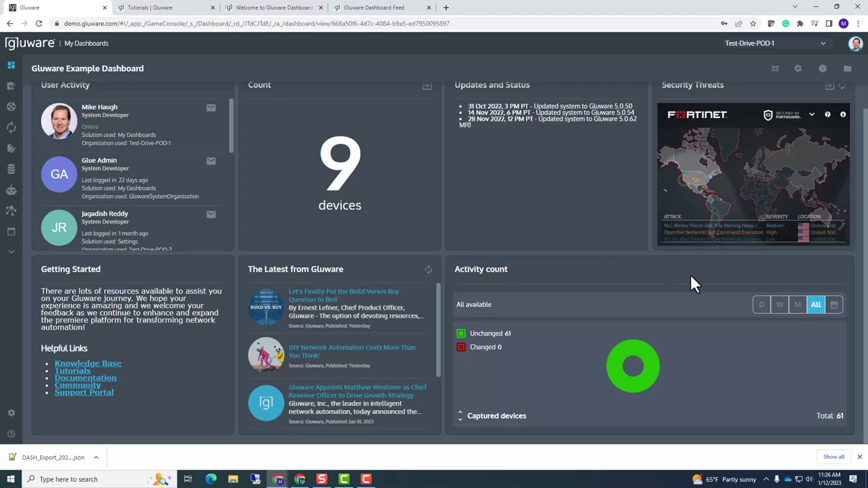
pyautogui.scroll(1, 518, 216)
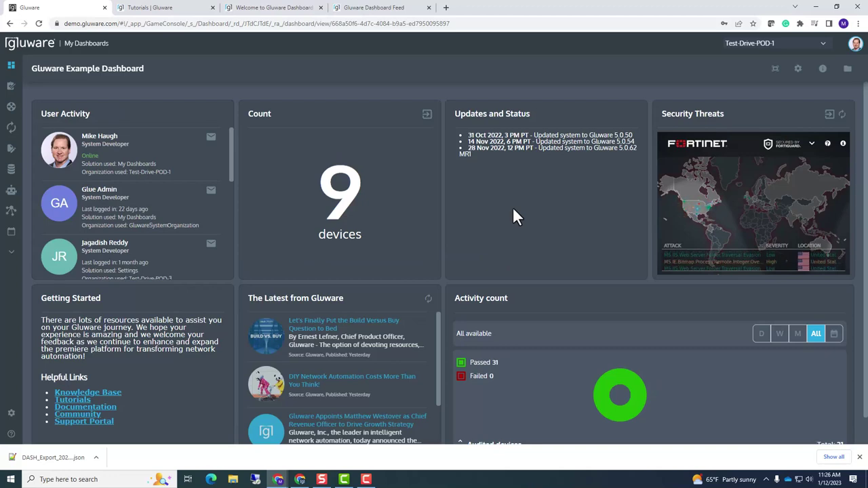
pyautogui.scroll(-1, 517, 216)
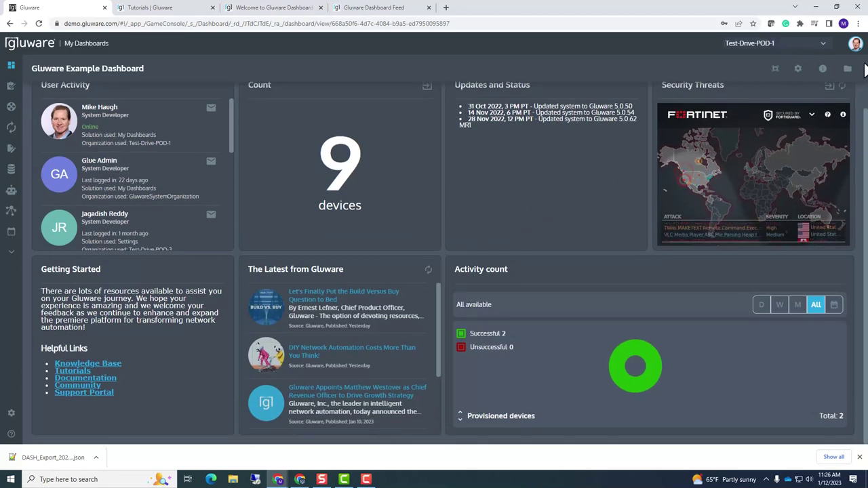
pyautogui.click(847, 69)
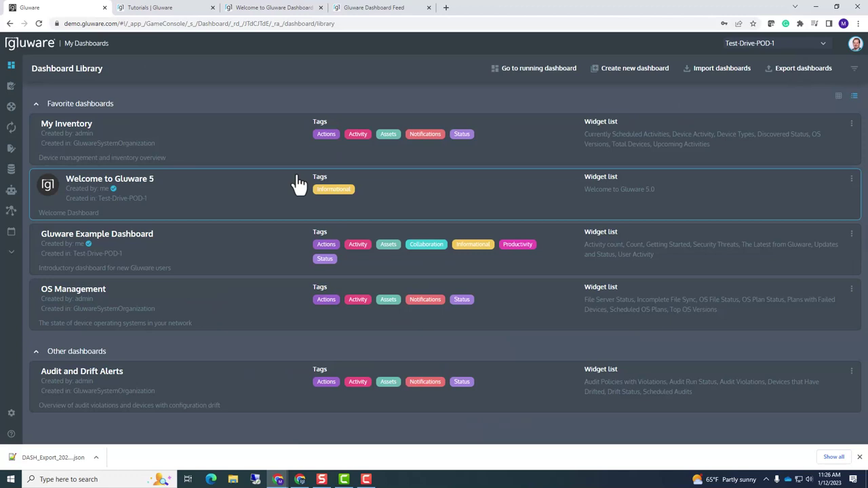
# Open My Inventory and click the green Discovered donut to list those devices in Device Manager
pyautogui.click(223, 145)
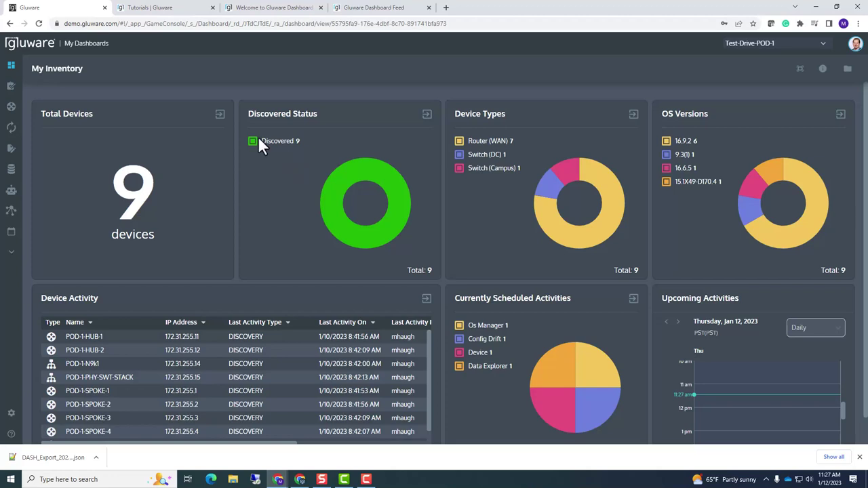
pyautogui.moveTo(336, 204)
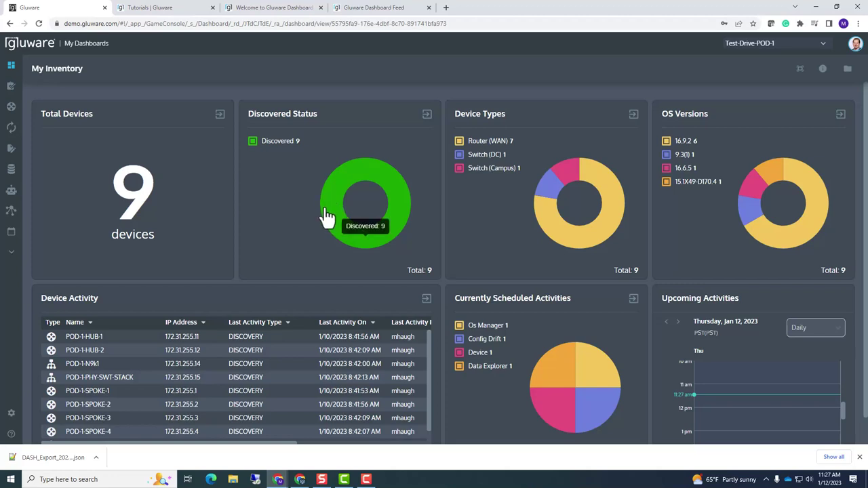
pyautogui.click(328, 204)
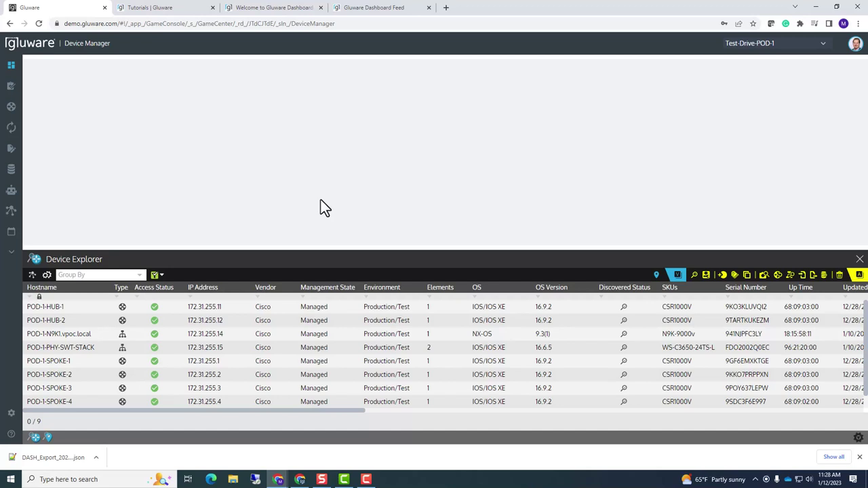
# Enlarge the Device Explorer and reset its Discovered Status filter to show all nine devices
pyautogui.moveTo(296, 246); pyautogui.dragTo(295, 212)
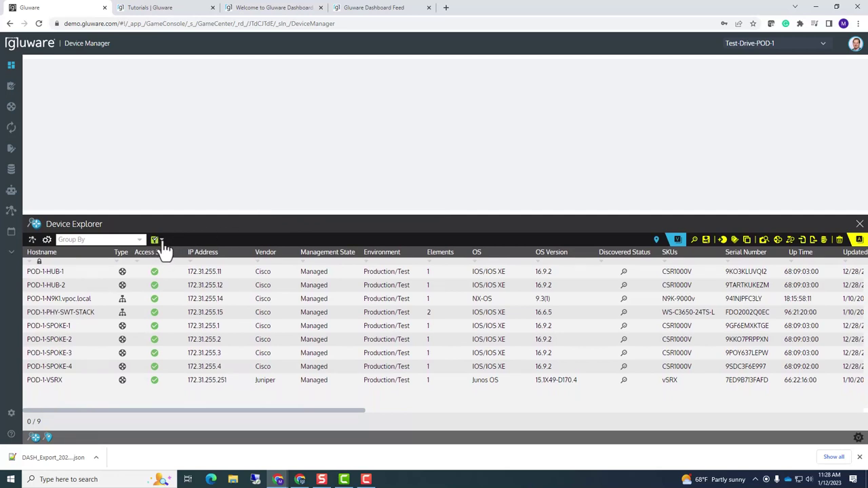
pyautogui.click(161, 242)
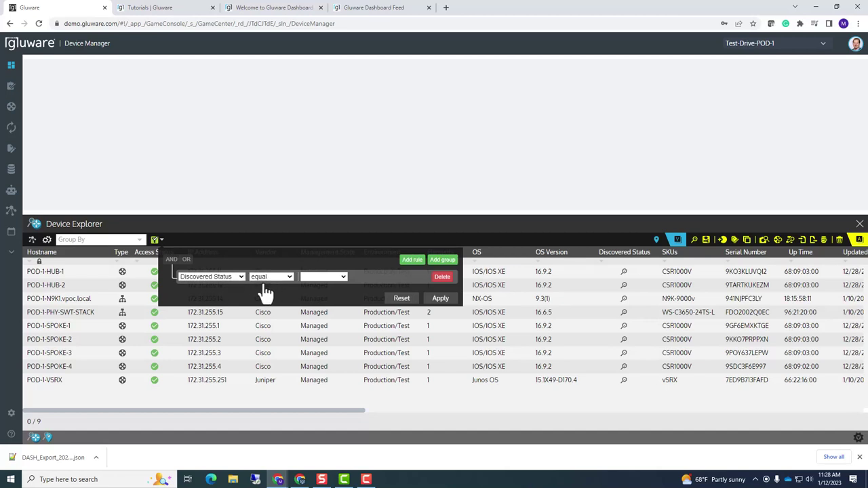
pyautogui.click(402, 300)
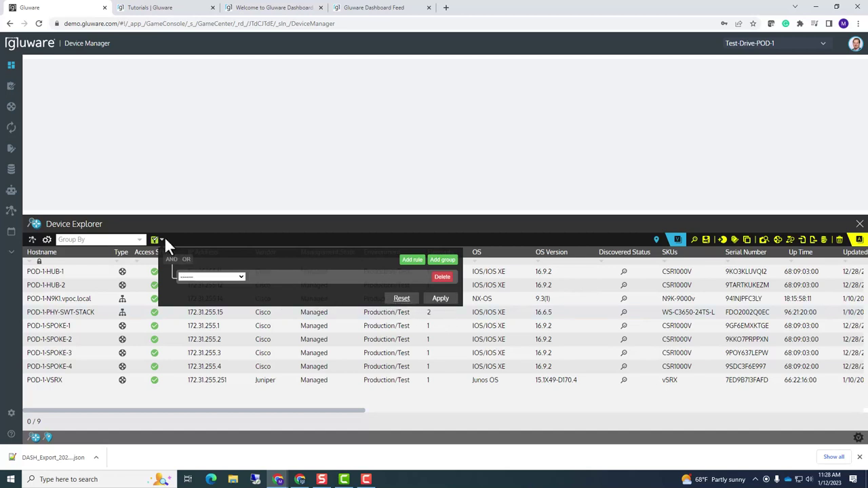
pyautogui.click(440, 301)
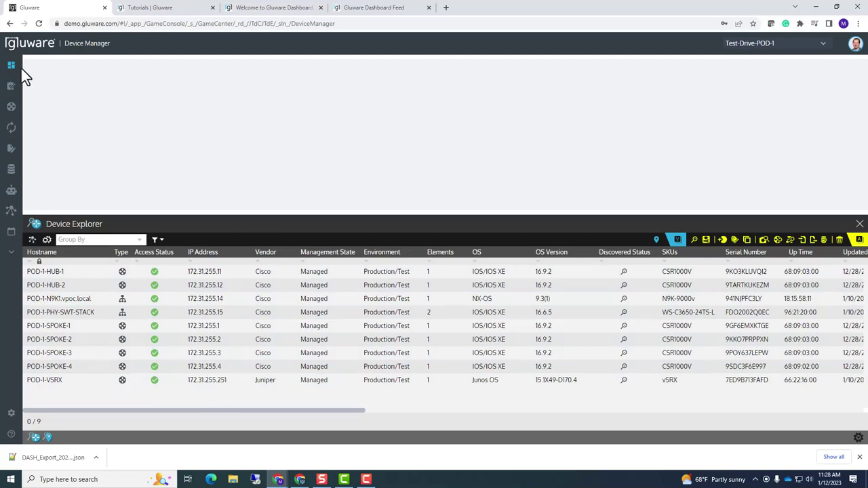
# Open My Inventory from the Dashboard Library and review its device counts and OS versions
pyautogui.moveTo(99, 87)
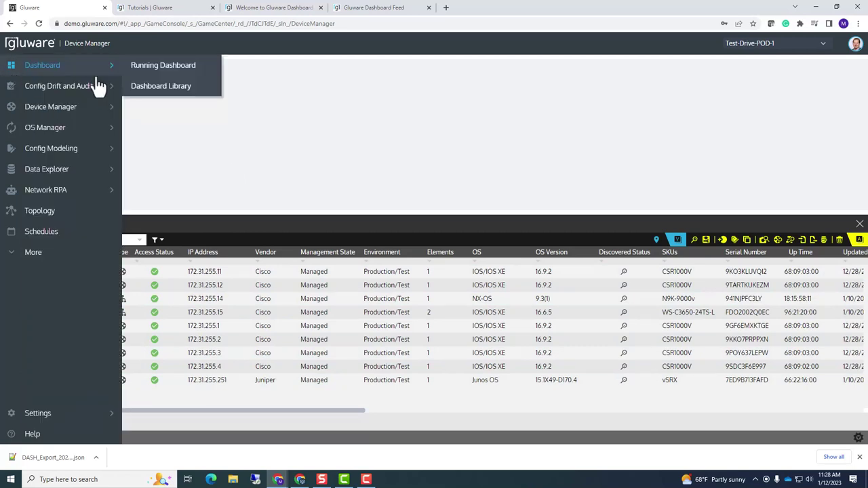
pyautogui.click(158, 87)
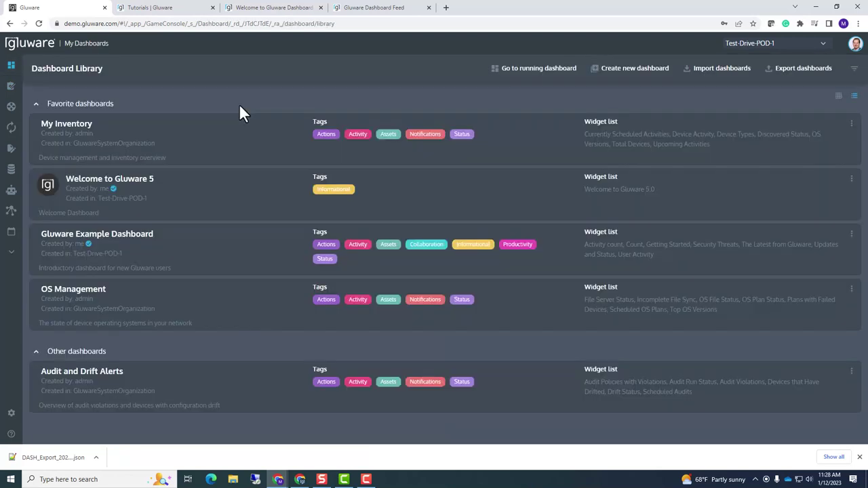
pyautogui.click(241, 151)
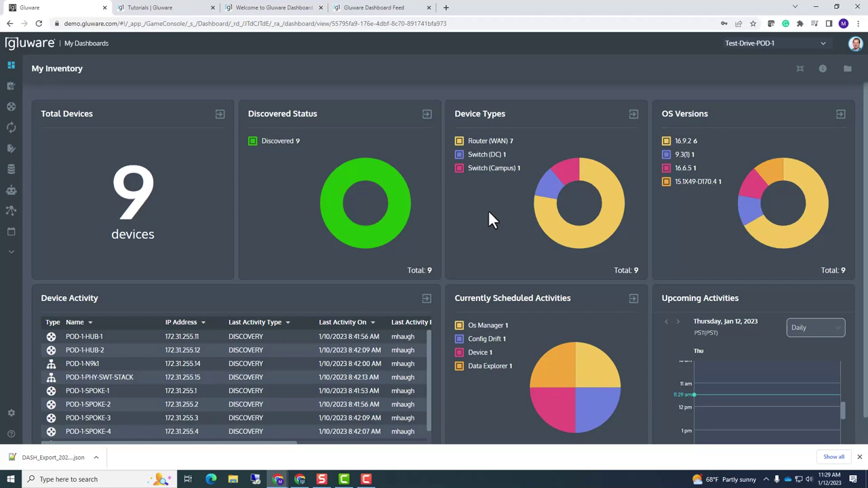
pyautogui.moveTo(550, 232)
pyautogui.scroll(-3, 368, 291)
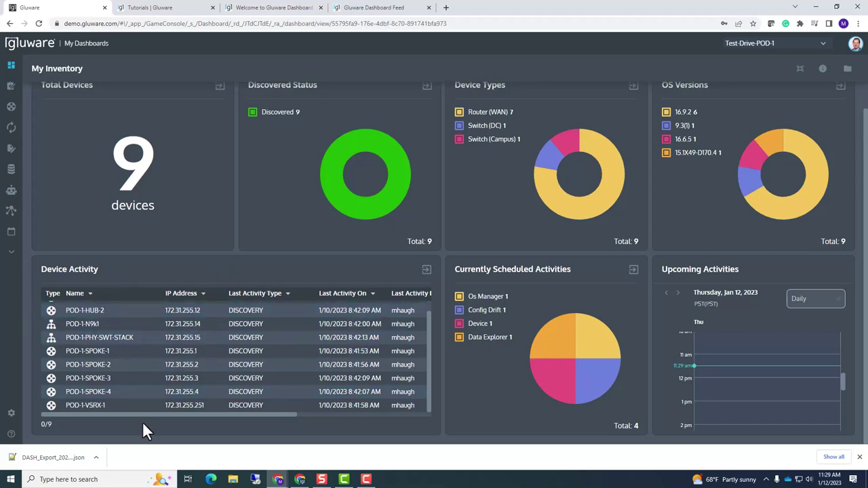
# Switch My Inventory's Upcoming Activities from Daily to Weekly, then go back to the Dashboard Library
pyautogui.moveTo(142, 414); pyautogui.dragTo(122, 408)
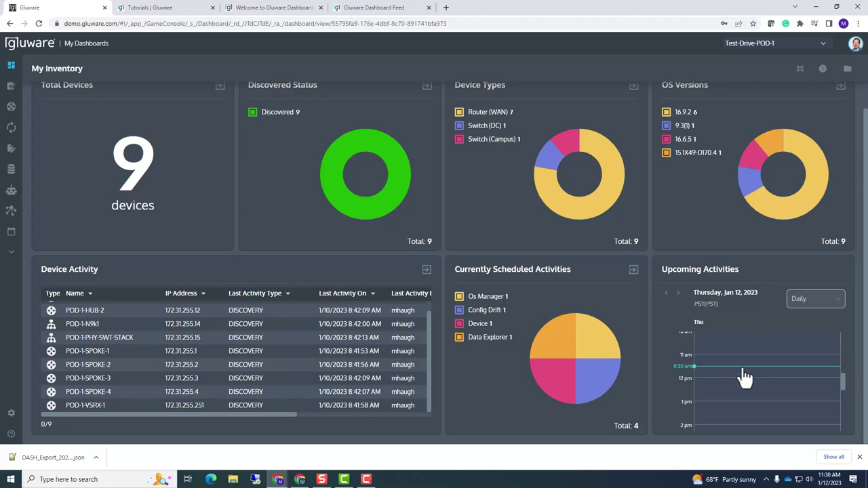
pyautogui.click(836, 300)
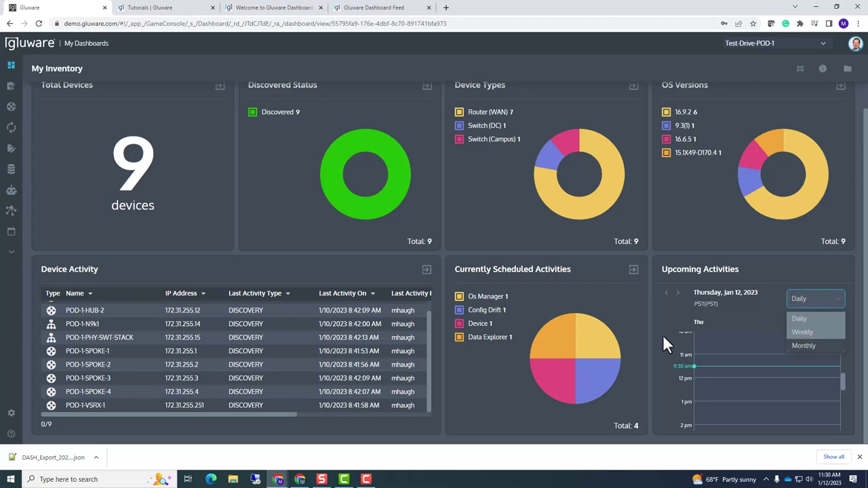
pyautogui.click(802, 332)
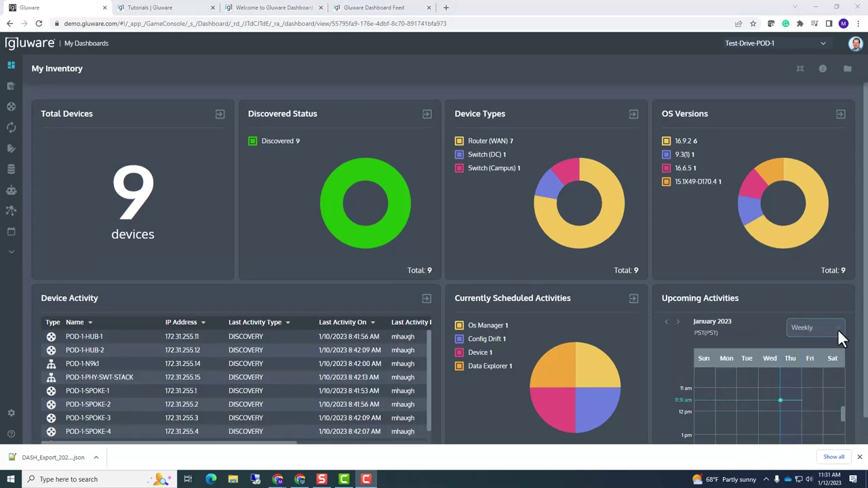
pyautogui.click(847, 69)
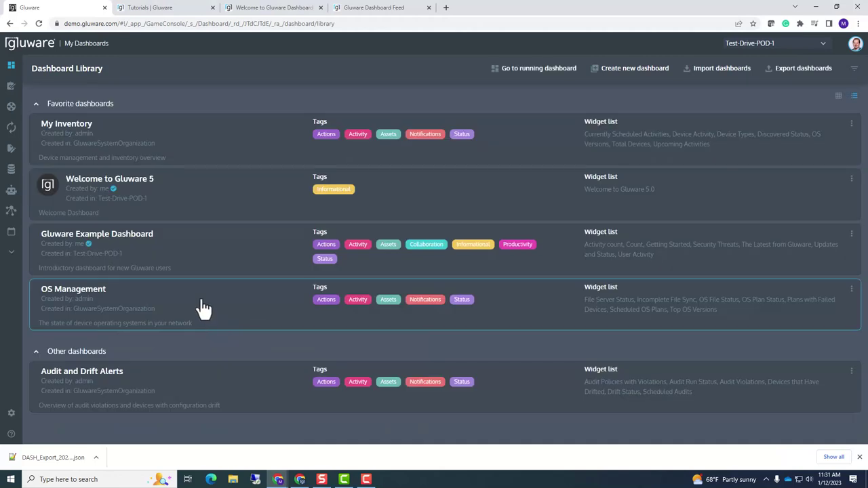
pyautogui.click(205, 309)
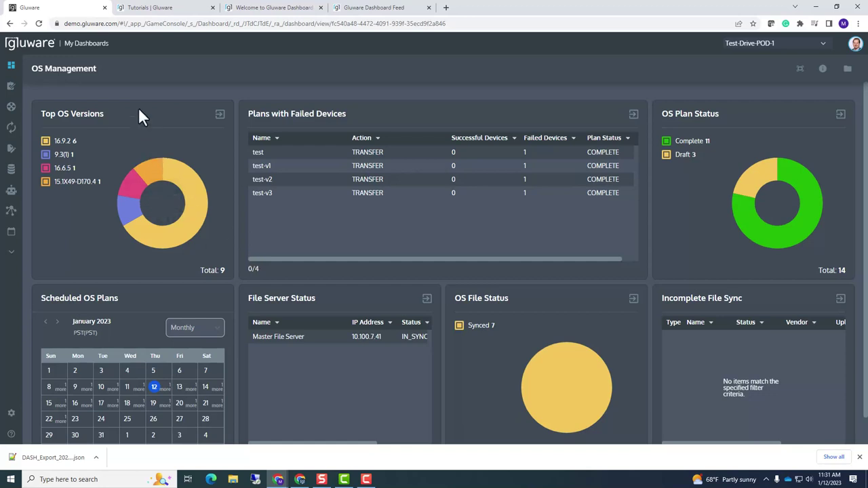
pyautogui.moveTo(155, 229)
pyautogui.click(847, 69)
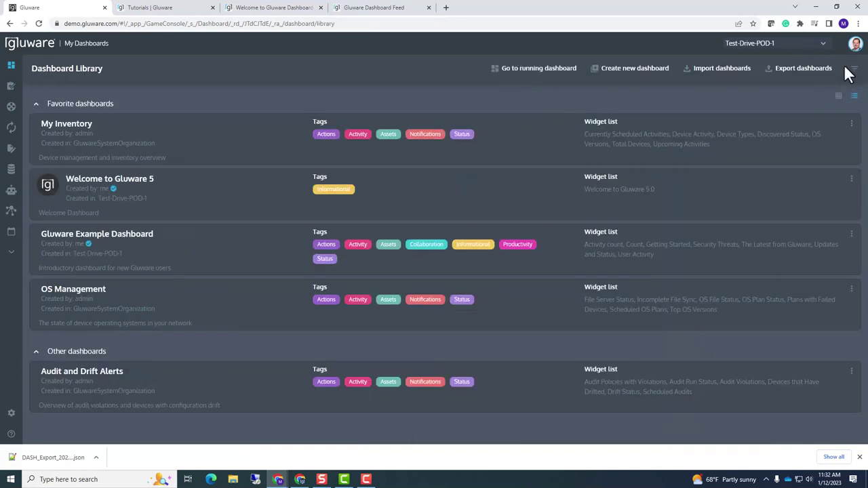
# Open the Audit and Drift Alerts dashboard and scroll through it, then switch browser tabs
pyautogui.click(214, 390)
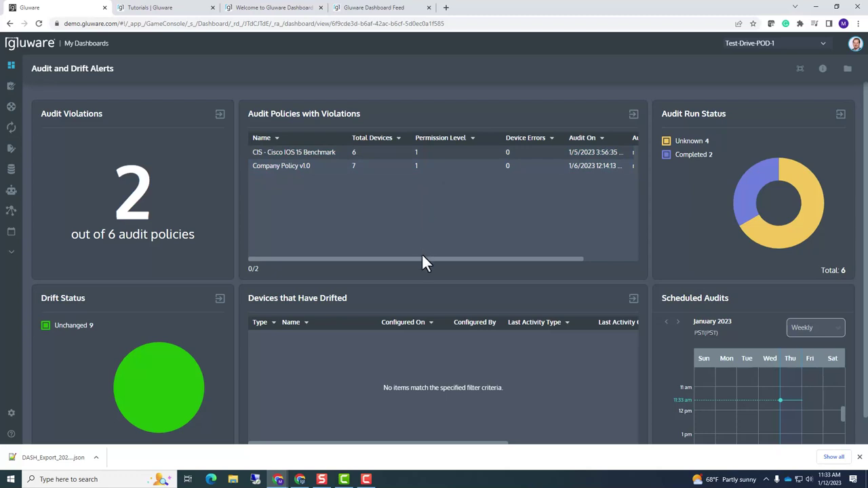
pyautogui.moveTo(422, 259); pyautogui.dragTo(370, 265)
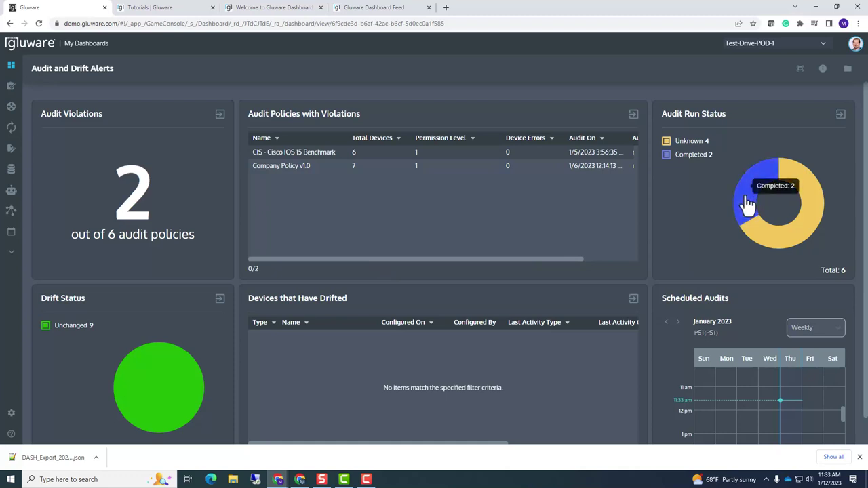
pyautogui.moveTo(771, 244)
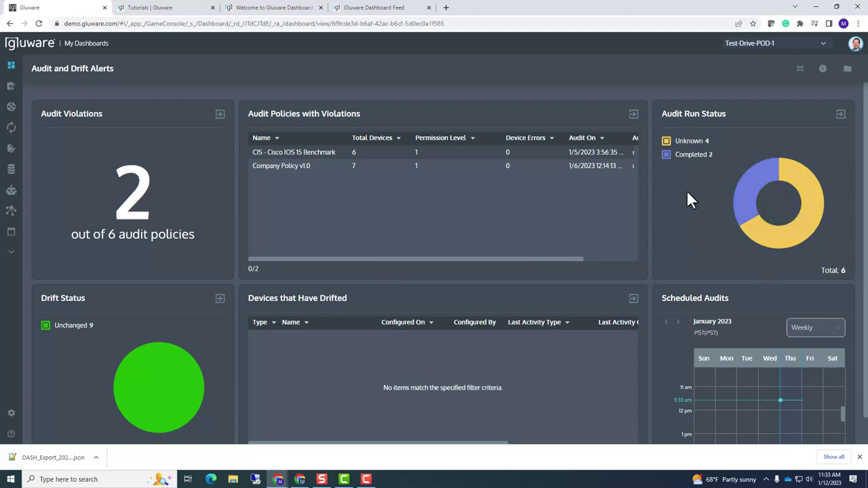
pyautogui.scroll(-1, 309, 335)
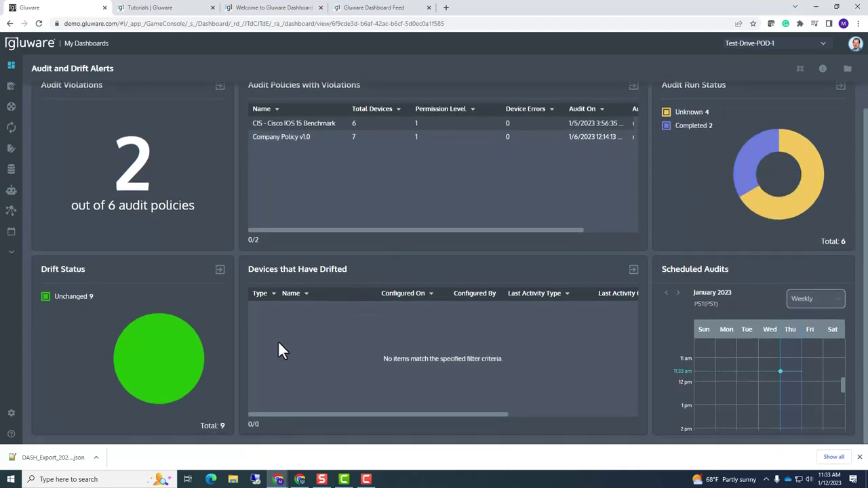
pyautogui.moveTo(185, 372)
pyautogui.click(188, 11)
# View the 'Welcome to Gluware Dashboard' tab, then switch to the 'Tutorials | Gluware' tab
pyautogui.click(257, 10)
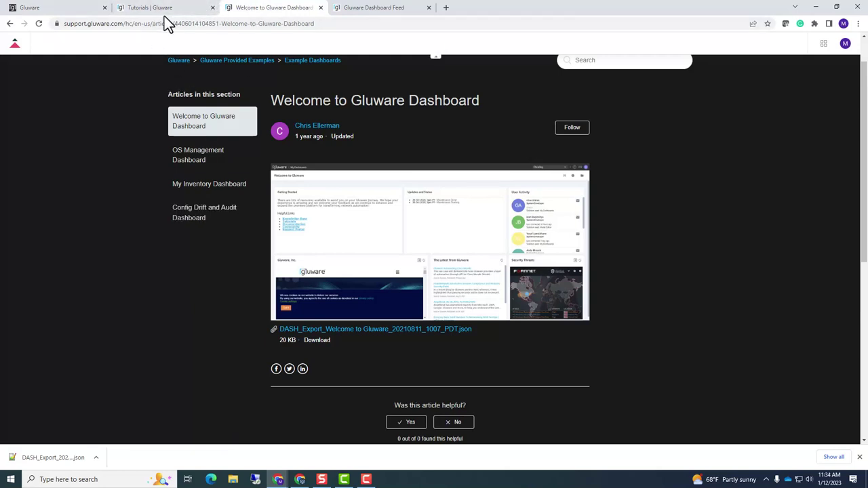
pyautogui.moveTo(88, 15)
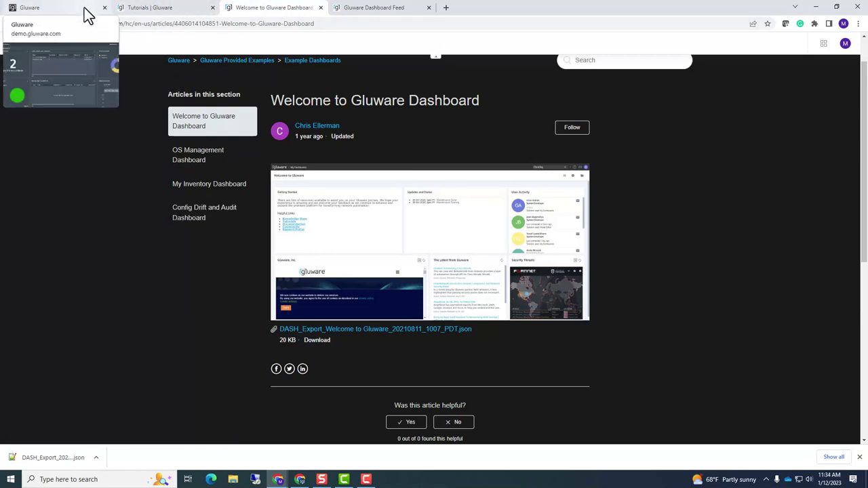
pyautogui.moveTo(186, 16)
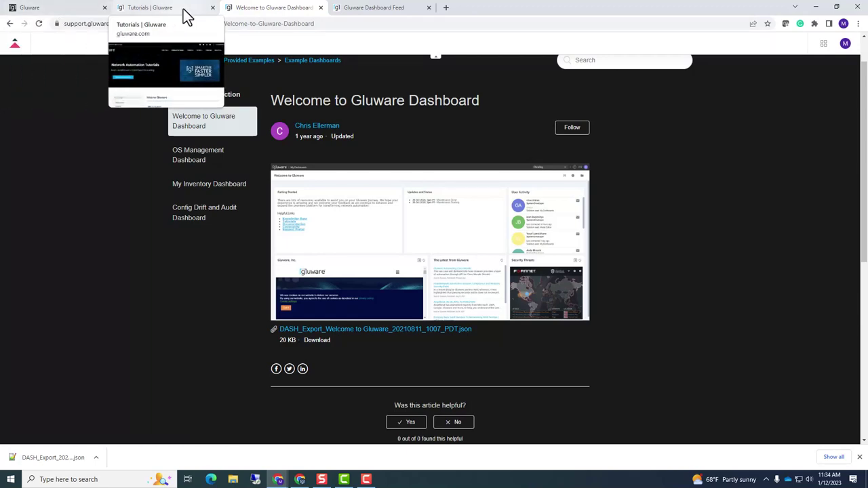
pyautogui.click(186, 16)
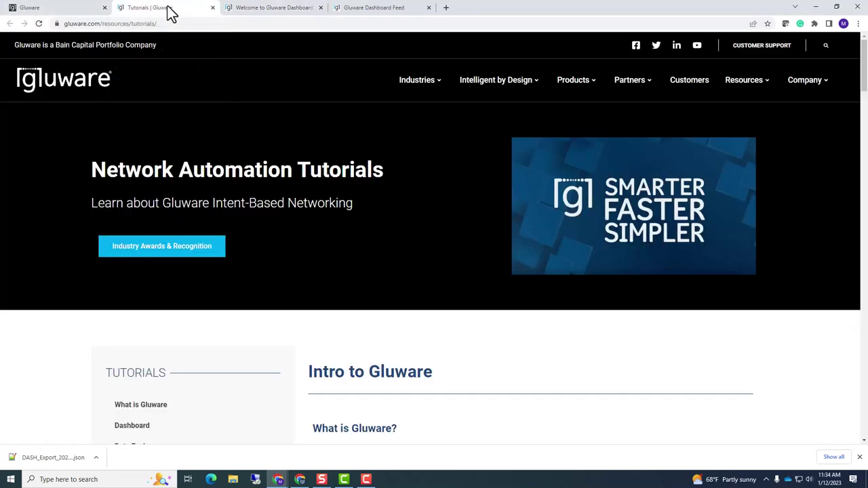
# Return to the Gluware tab's Dashboard Library and open the Gluware Example Dashboard's ⋮ menu
pyautogui.click(89, 13)
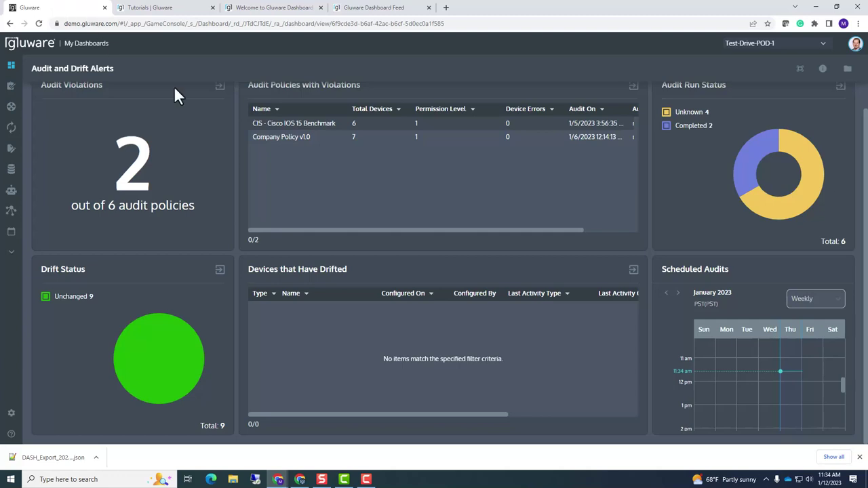
pyautogui.click(847, 70)
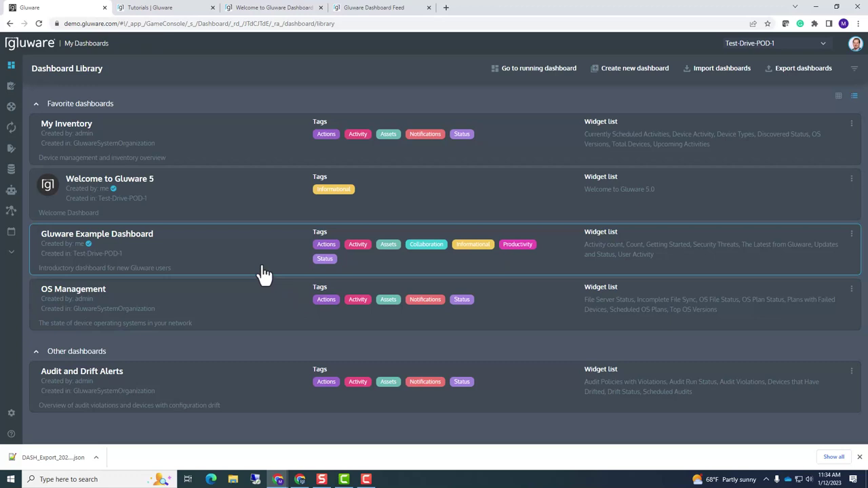
pyautogui.click(851, 234)
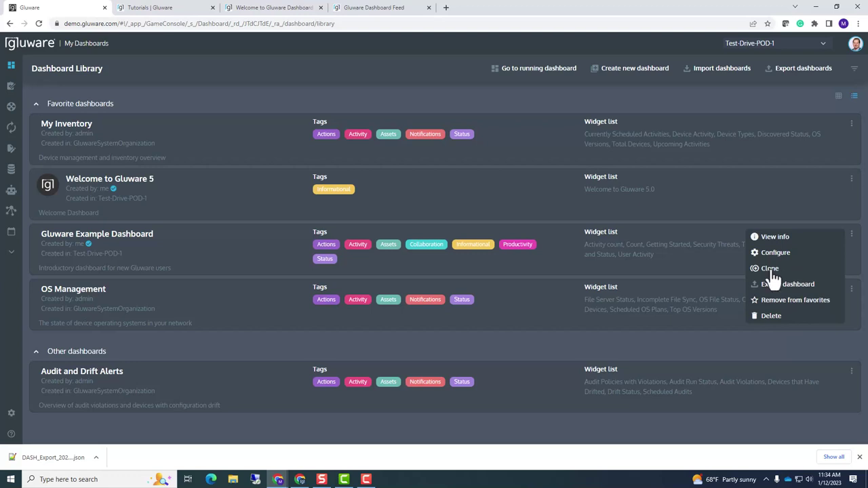
# Clone Gluware Example Dashboard with the name 'Demo-Clone', save it, and check the library list
pyautogui.click(770, 269)
pyautogui.write('Demo-Clone')
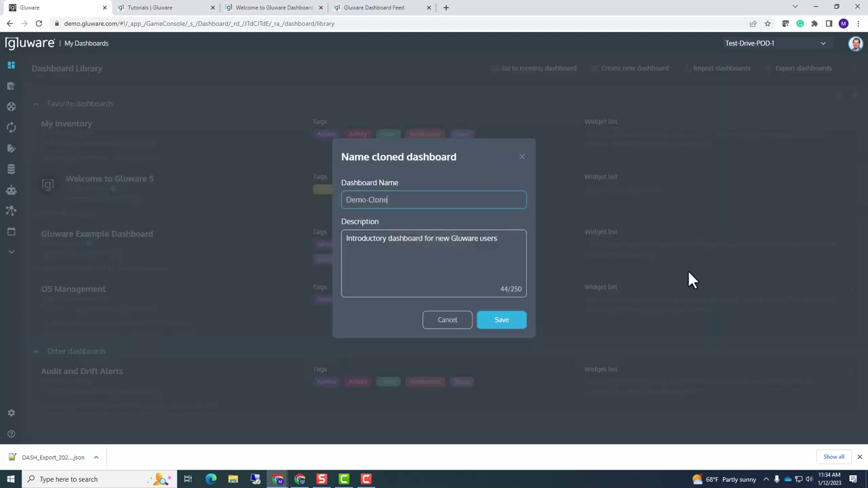
pyautogui.click(500, 322)
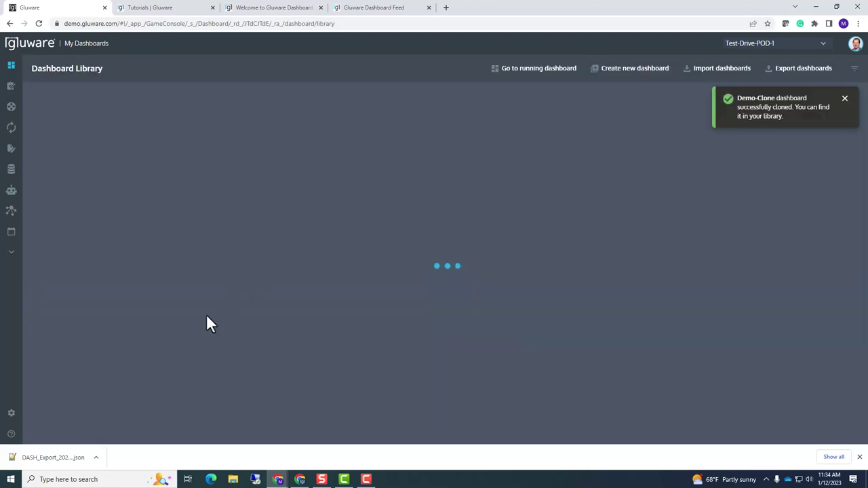
pyautogui.scroll(-1, 203, 294)
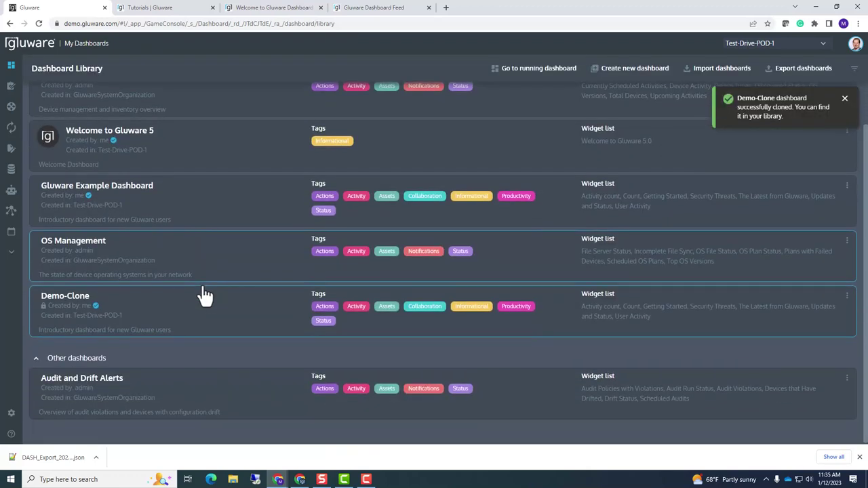
pyautogui.scroll(1, 153, 217)
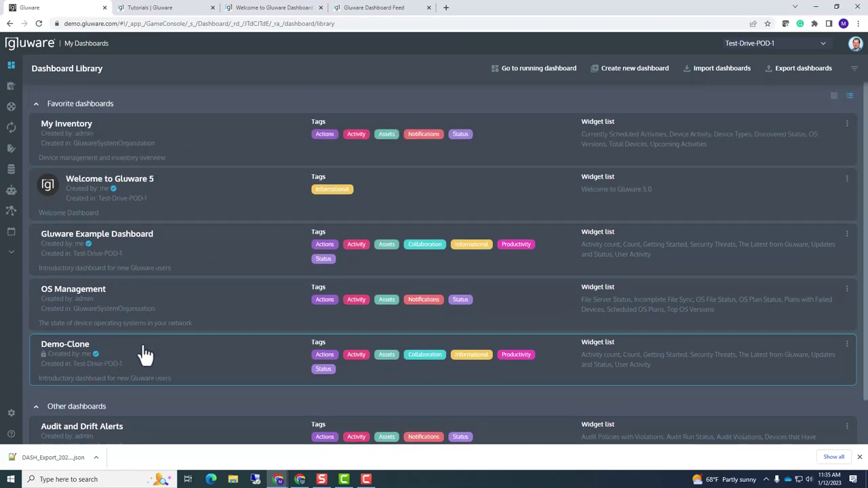
# Remove Demo-Clone from favorites and reopen its ⋮ menu under Other dashboards
pyautogui.click(847, 346)
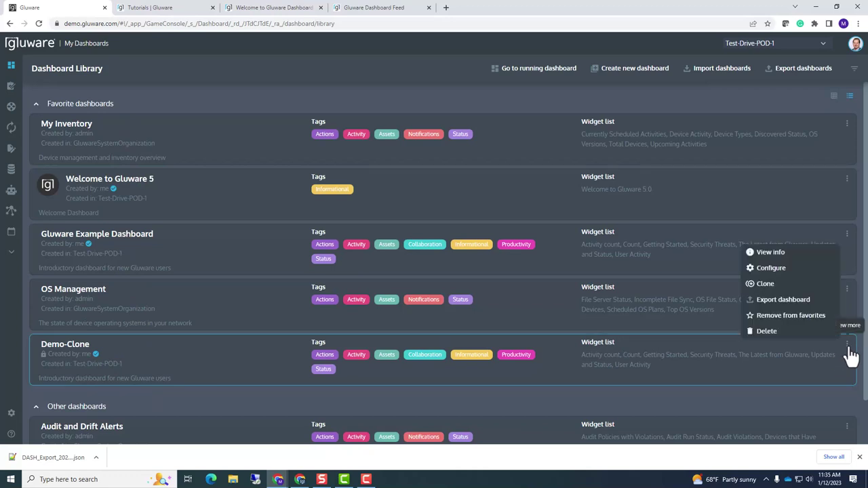
pyautogui.click(810, 316)
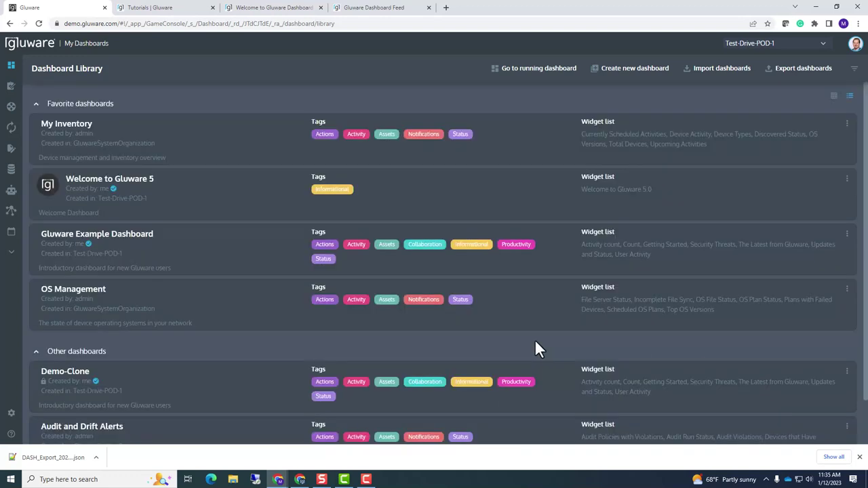
pyautogui.scroll(-2, 397, 305)
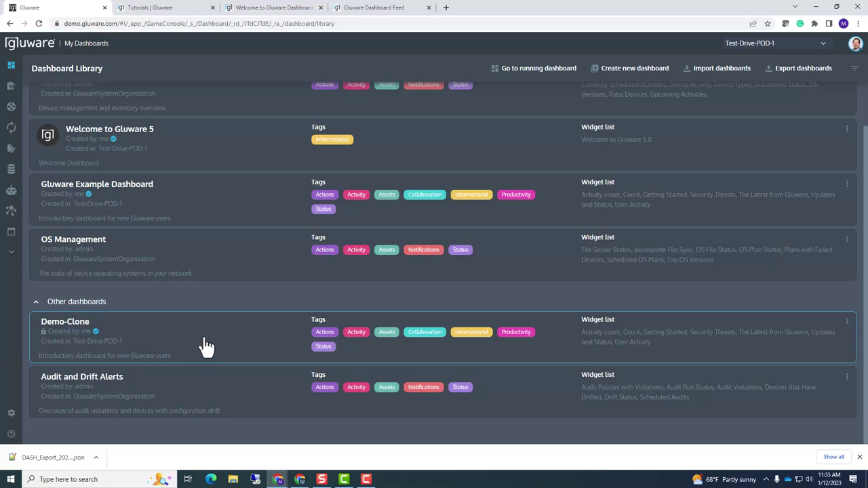
pyautogui.click(847, 323)
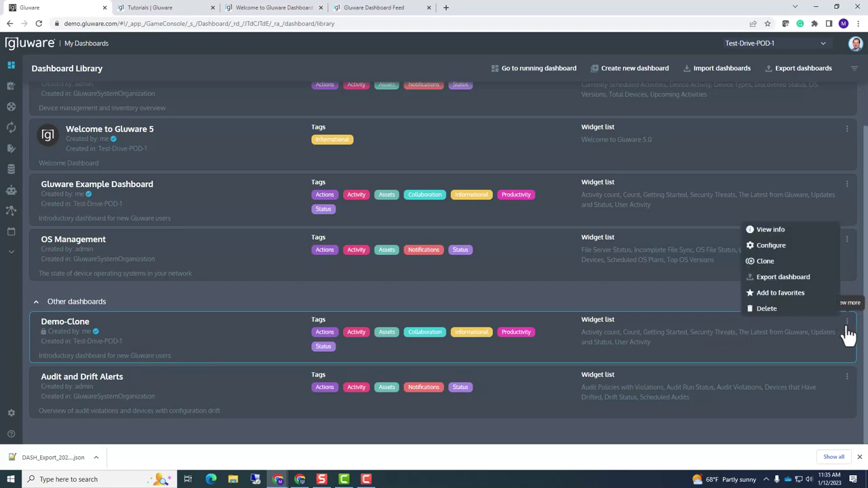
# Open Demo-Clone in the dashboard editor via Configure, then open the Updates and Status widget's menu
pyautogui.click(769, 245)
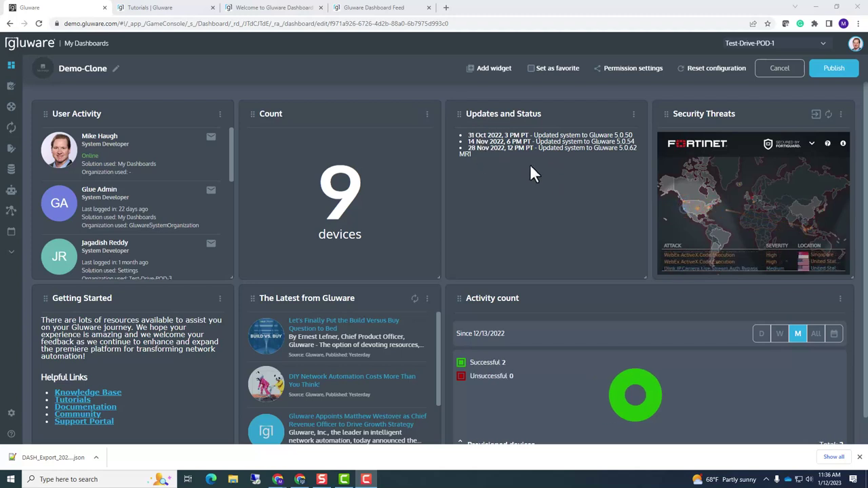
pyautogui.click(634, 116)
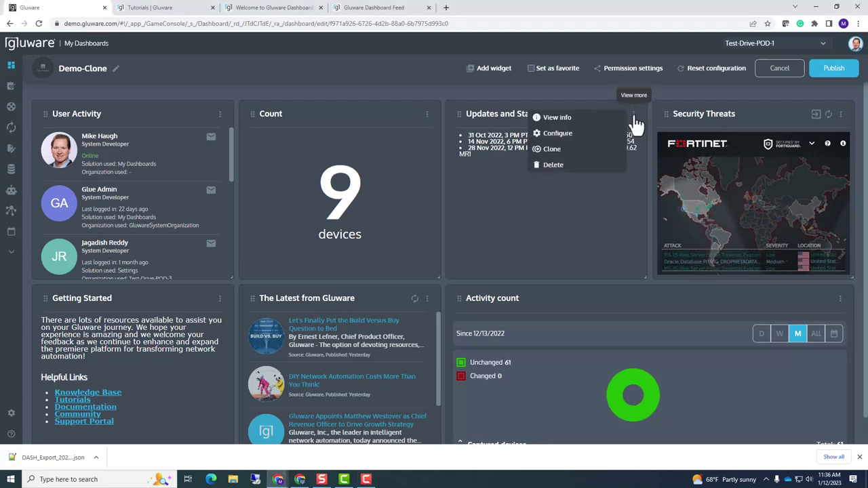
# Add the bullet 'Gluware system updated 5.0.75' after MR1 in the Updates and Status editor
pyautogui.click(557, 133)
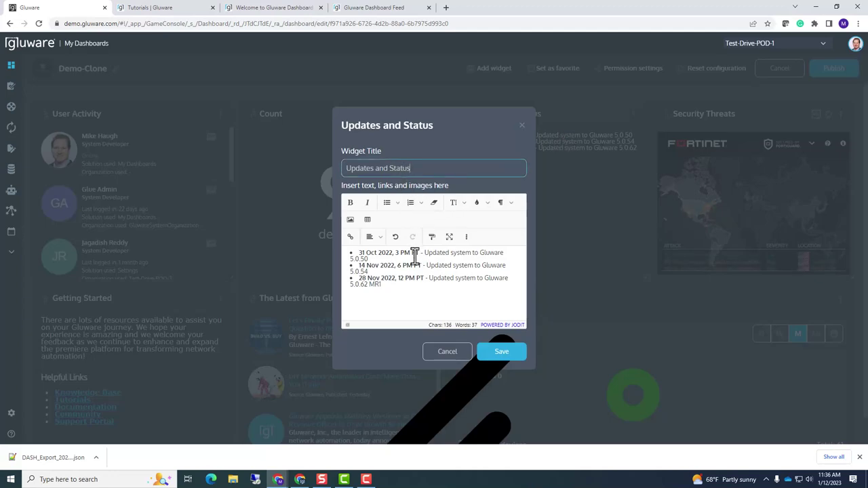
pyautogui.click(397, 288)
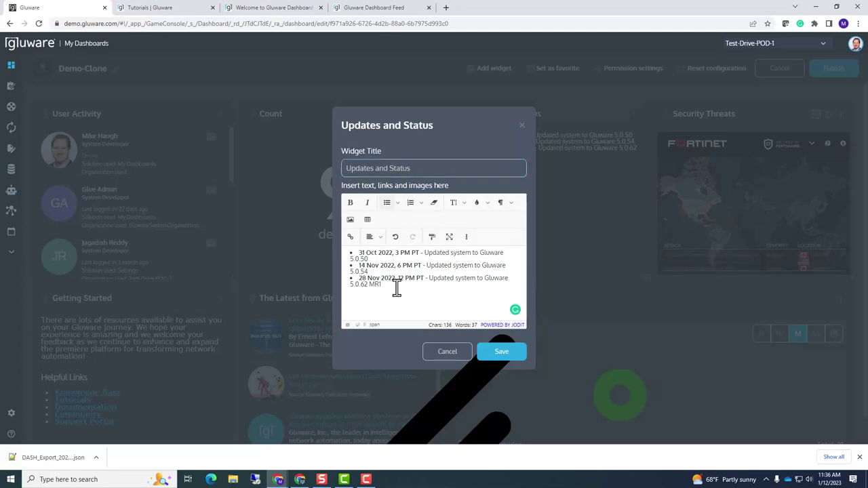
pyautogui.write('Gluware system updated')
pyautogui.write('0.75')
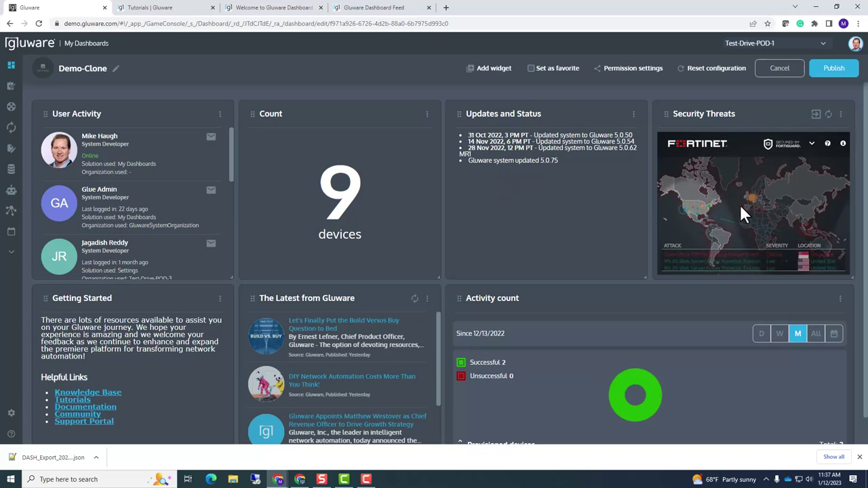
# Delete the Security Threats widget from Demo-Clone
pyautogui.click(841, 116)
pyautogui.click(763, 165)
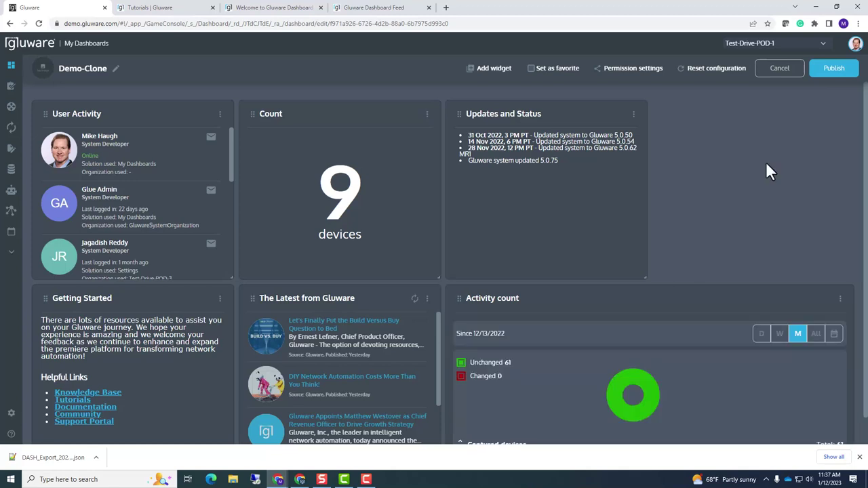
pyautogui.scroll(-1, 766, 161)
pyautogui.scroll(1, 765, 161)
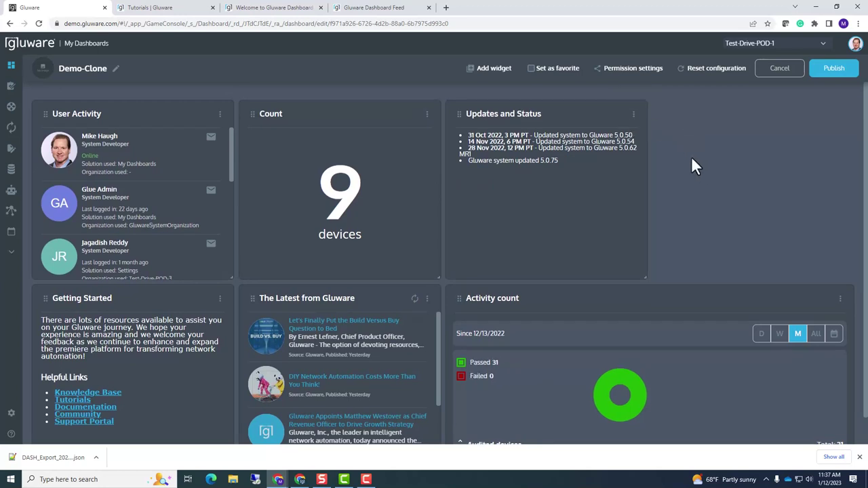
# Move Updates and Status into the empty top-right slot and bring up the widget catalogue
pyautogui.scroll(-1, 687, 159)
pyautogui.scroll(1, 689, 163)
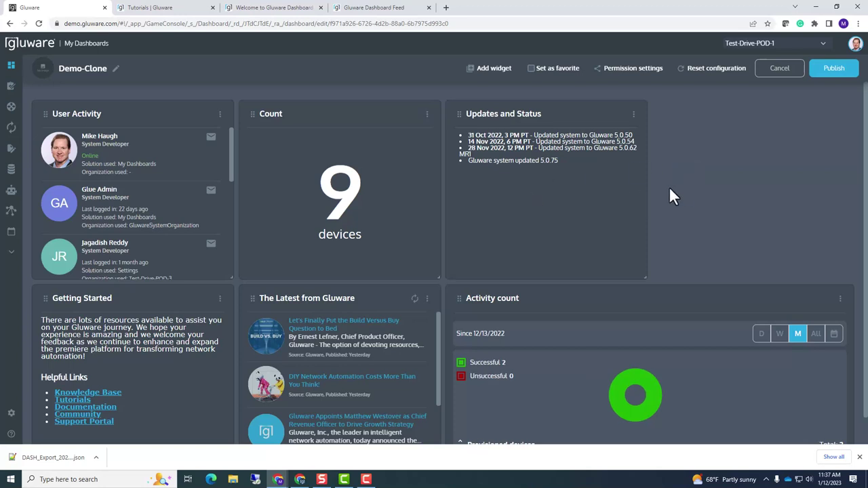
pyautogui.moveTo(460, 114); pyautogui.dragTo(664, 120)
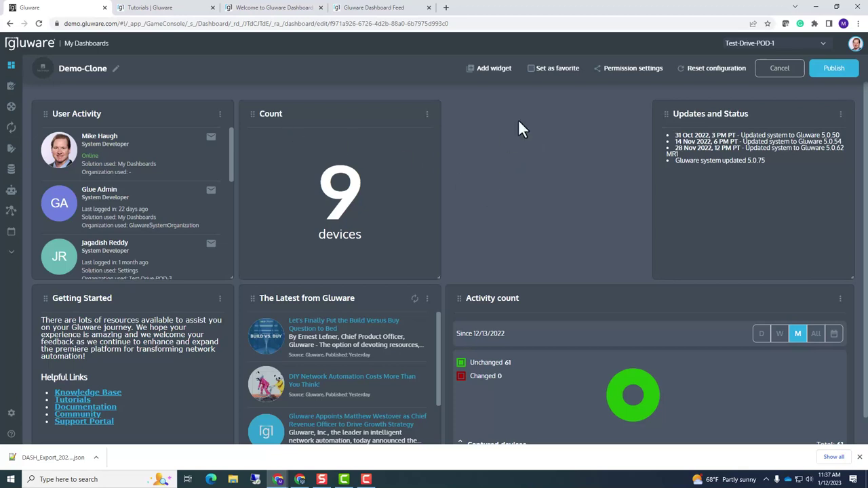
pyautogui.click(493, 69)
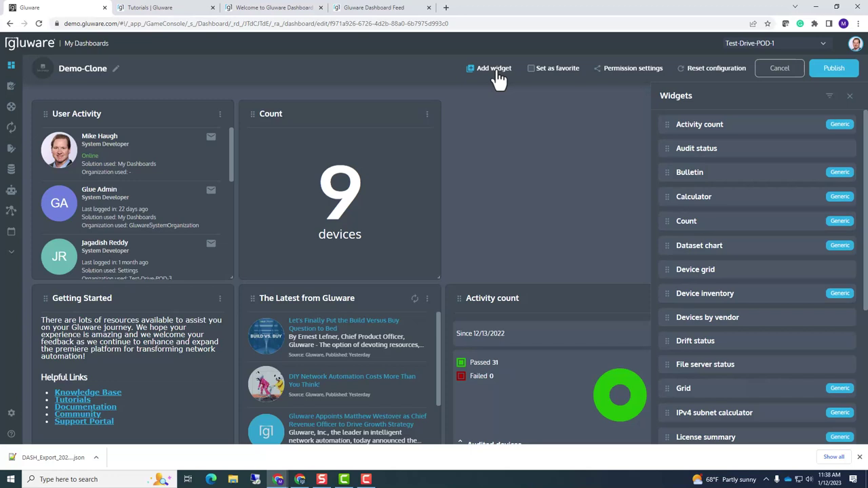
# Drop a Total Cisco devices widget between Count and Updates and Status, then close the widget list
pyautogui.scroll(-2, 743, 209)
pyautogui.scroll(-2, 743, 209)
pyautogui.scroll(3, 742, 209)
pyautogui.scroll(-2, 741, 219)
pyautogui.scroll(-3, 738, 221)
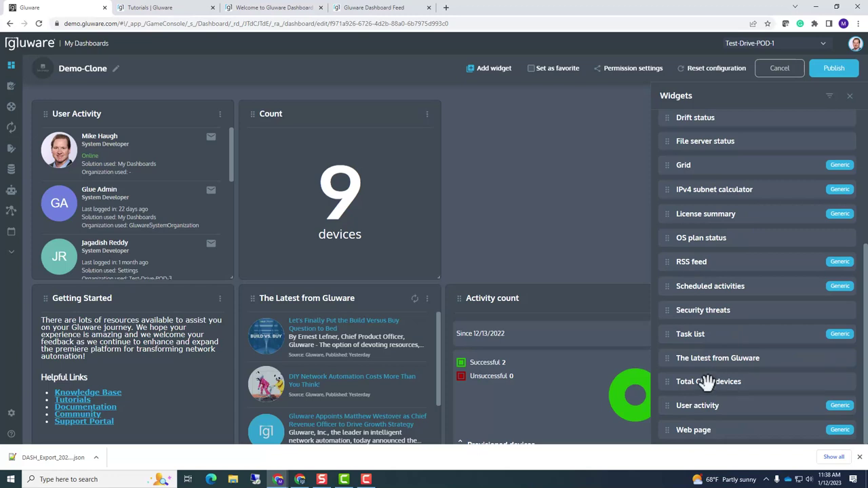
pyautogui.moveTo(707, 382); pyautogui.dragTo(474, 143)
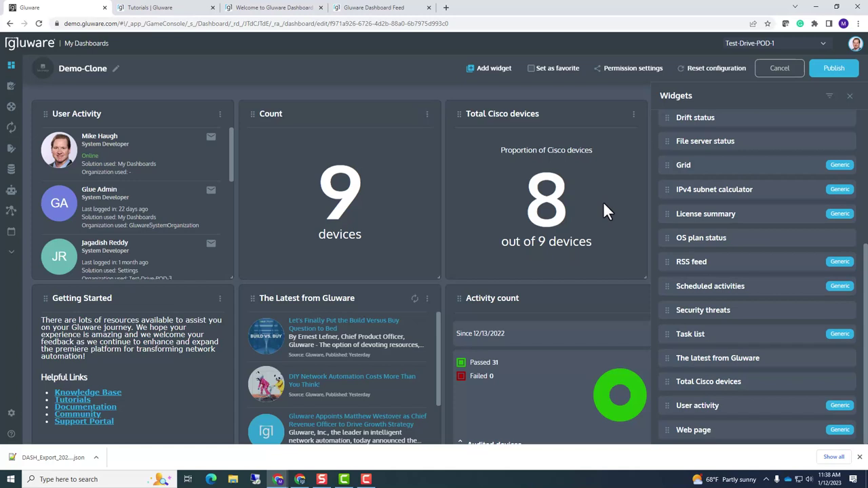
pyautogui.click(850, 99)
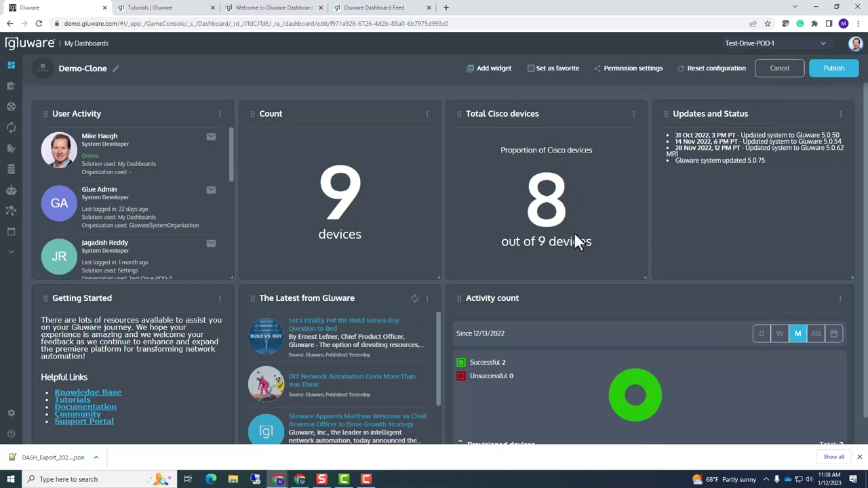
# Show the Total Cisco devices widget's device filter, with its Vendor equal Cisco rule
pyautogui.click(633, 117)
pyautogui.click(571, 136)
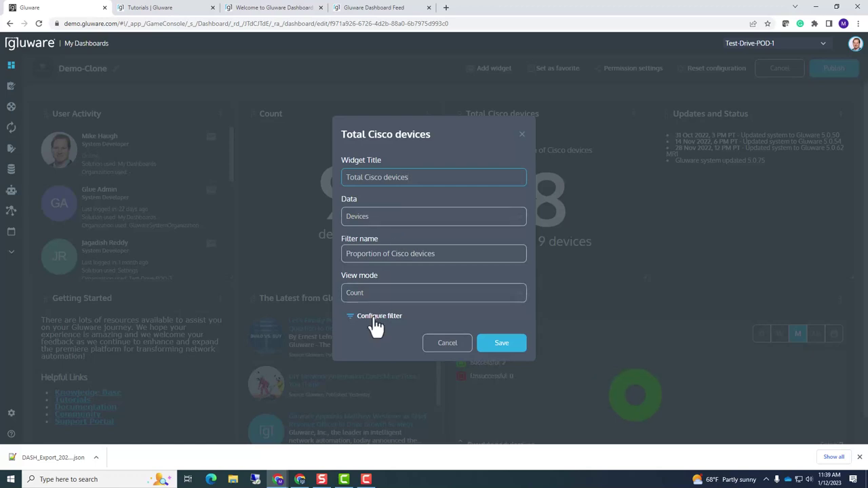
pyautogui.click(351, 321)
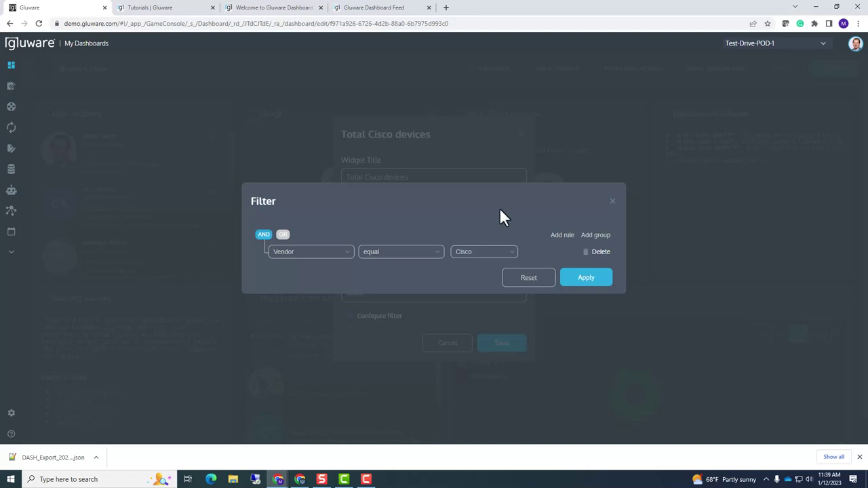
# Apply the Vendor equals Cisco filter and save the Total Cisco devices widget, showing 8 of 9
pyautogui.click(578, 279)
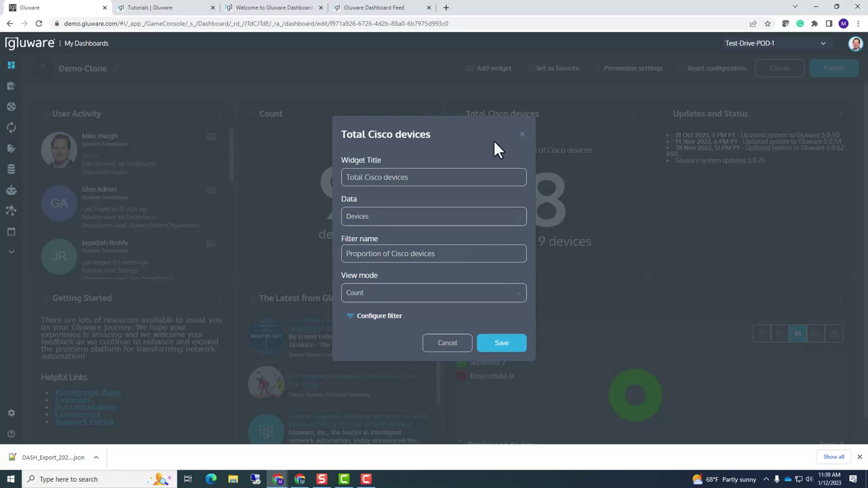
pyautogui.click(483, 346)
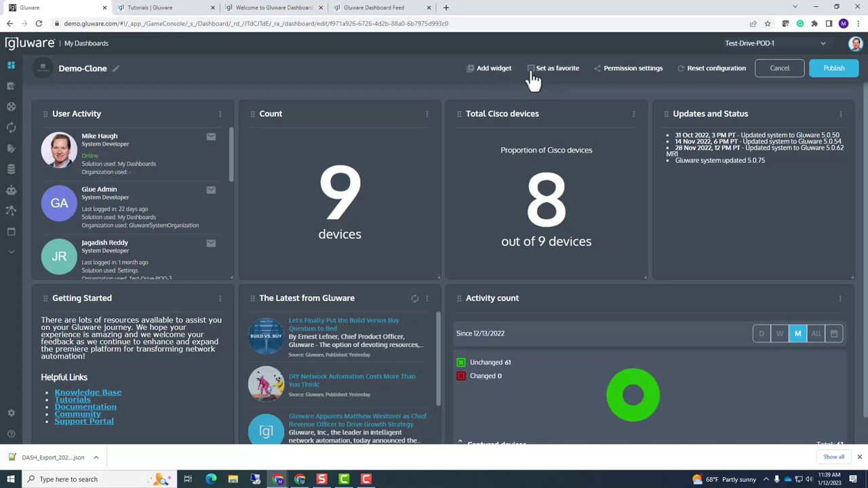
# Turn off Demo-Clone's child-organization availability in its permission settings, then publish the dashboard
pyautogui.click(619, 72)
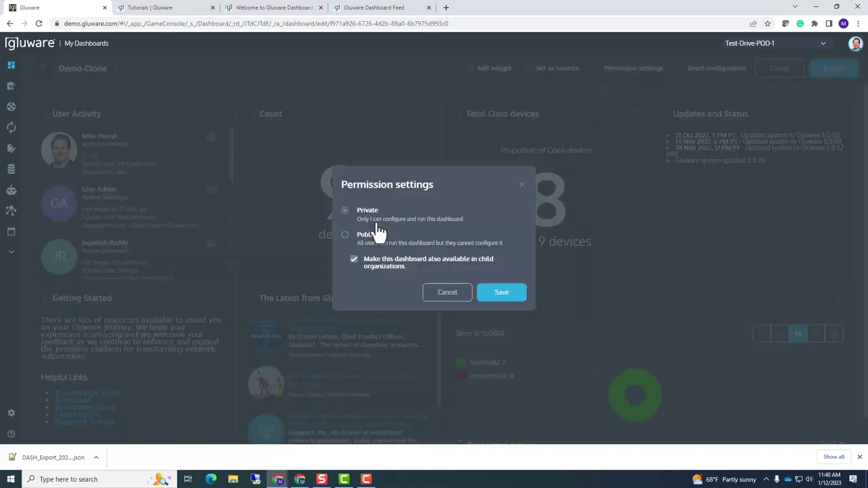
pyautogui.click(354, 263)
pyautogui.click(493, 292)
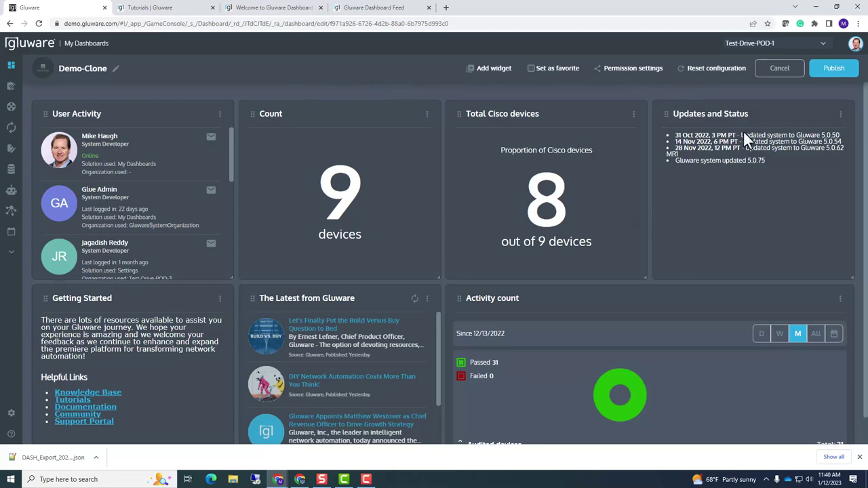
pyautogui.click(825, 76)
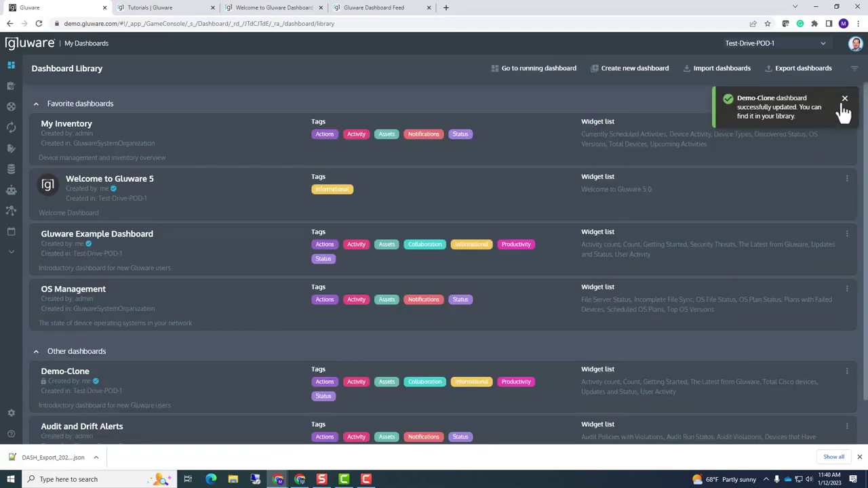
# View the published Demo-Clone dashboard from the library, then go back to the Dashboard Library
pyautogui.click(844, 98)
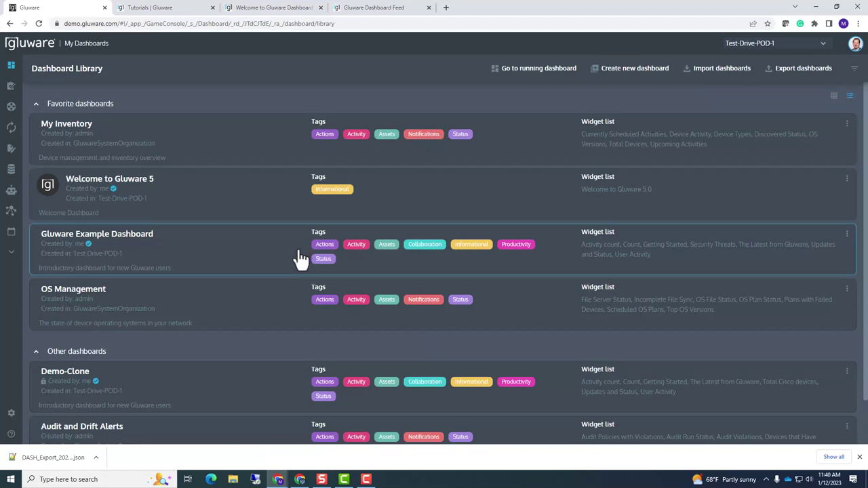
pyautogui.scroll(-1, 302, 258)
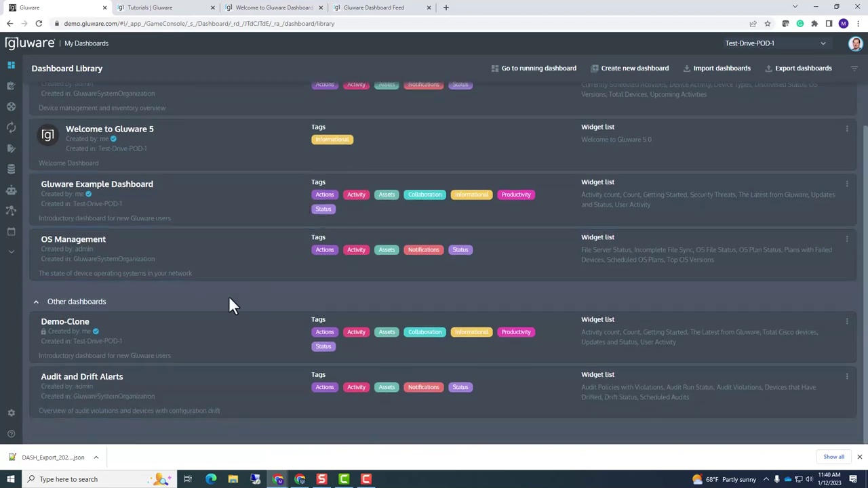
pyautogui.click(200, 340)
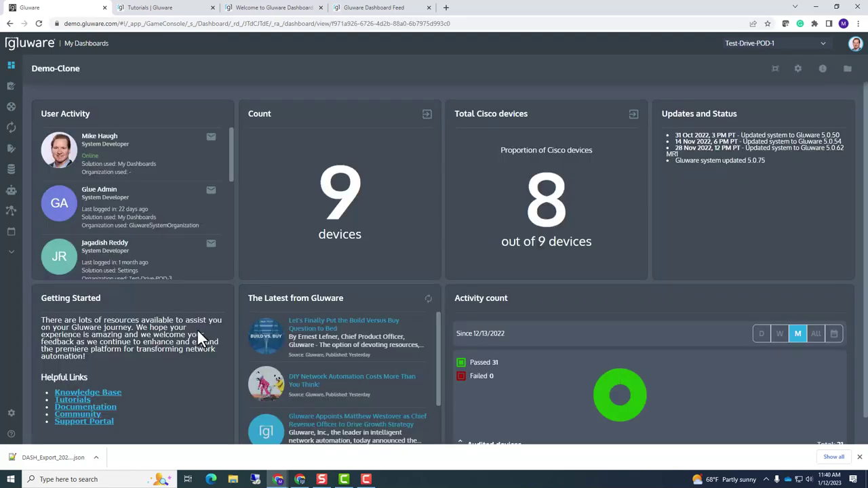
pyautogui.click(847, 69)
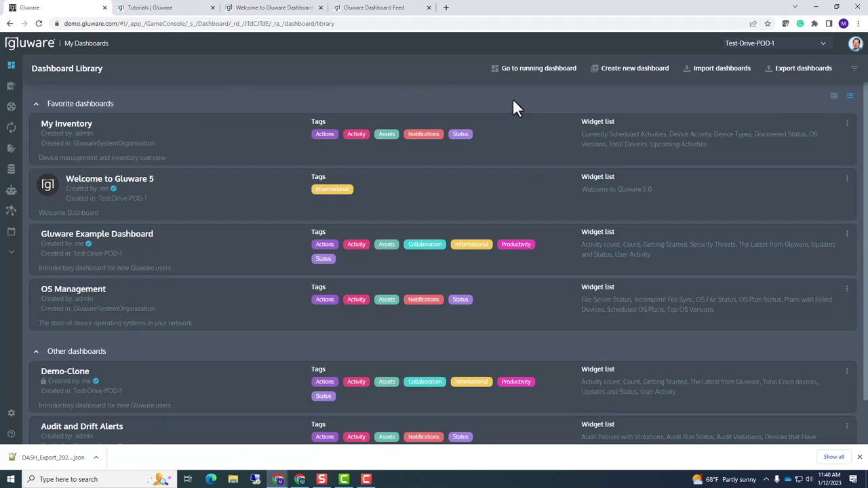
# Create a new dashboard named 'New-Video-Demo' with the Default Image
pyautogui.click(625, 80)
pyautogui.click(437, 202)
pyautogui.click(438, 202)
pyautogui.click(437, 202)
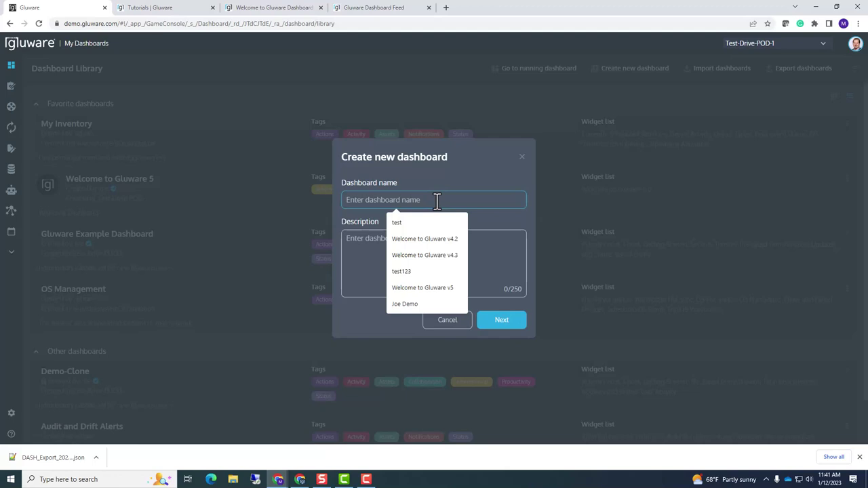
pyautogui.write('New-Vers')
pyautogui.press('BackSpace')
pyautogui.press('BackSpace')
pyautogui.press('BackSpace')
pyautogui.write('ideo-Demo')
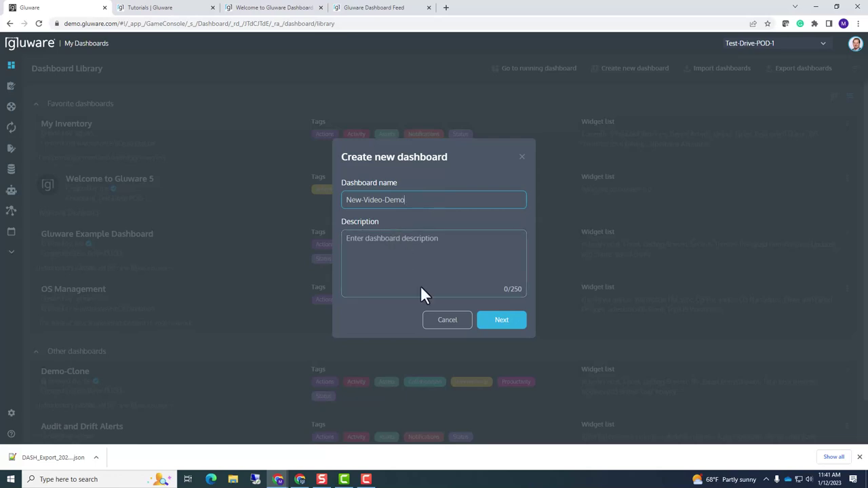
pyautogui.click(497, 324)
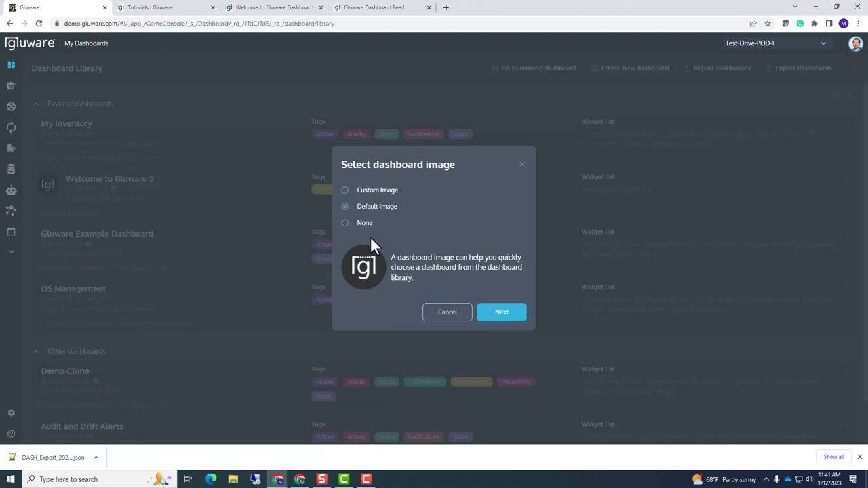
pyautogui.click(499, 313)
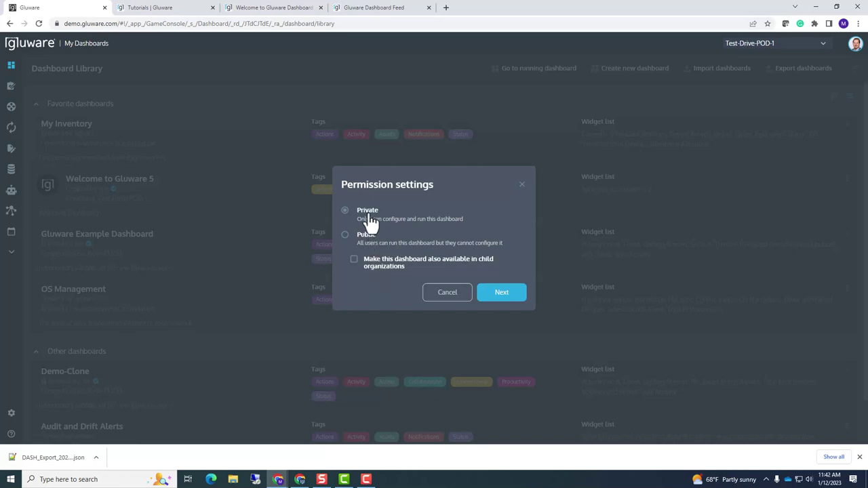
# Keep New-Video-Demo Private and create it, opening the empty dashboard editor
pyautogui.click(483, 298)
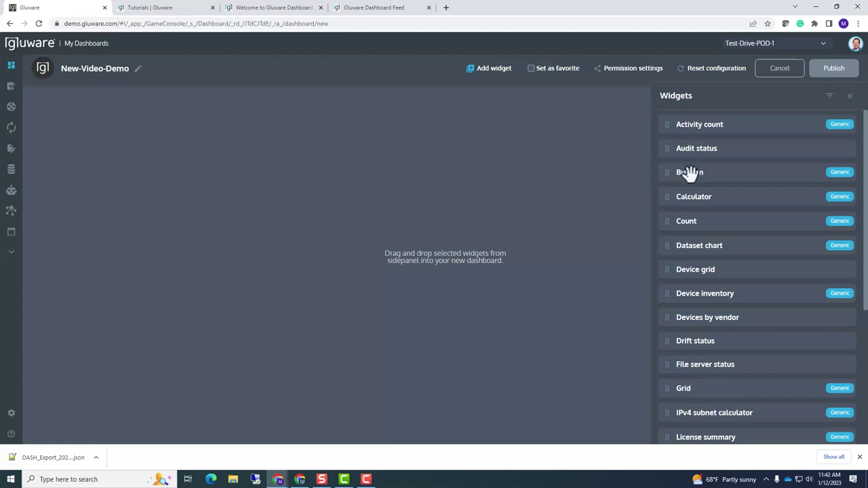
# Add a Bulletin widget saying this is a new Gluware system and naming the support contact
pyautogui.moveTo(690, 172); pyautogui.dragTo(57, 171)
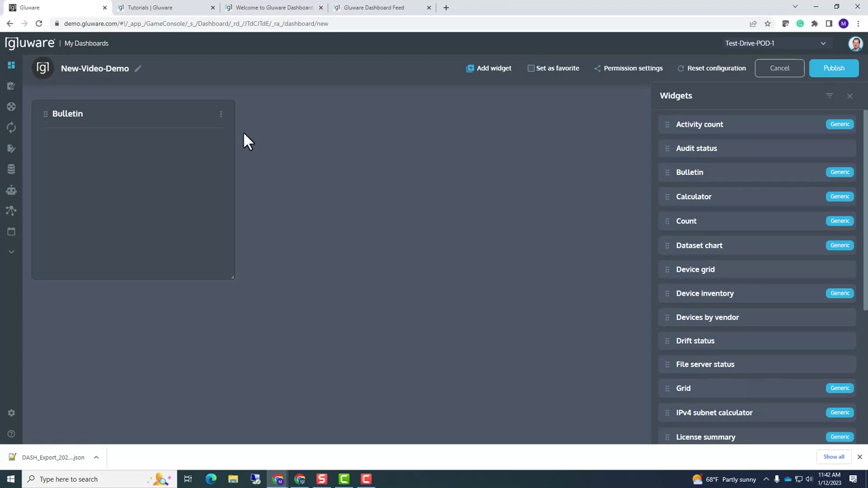
pyautogui.click(221, 115)
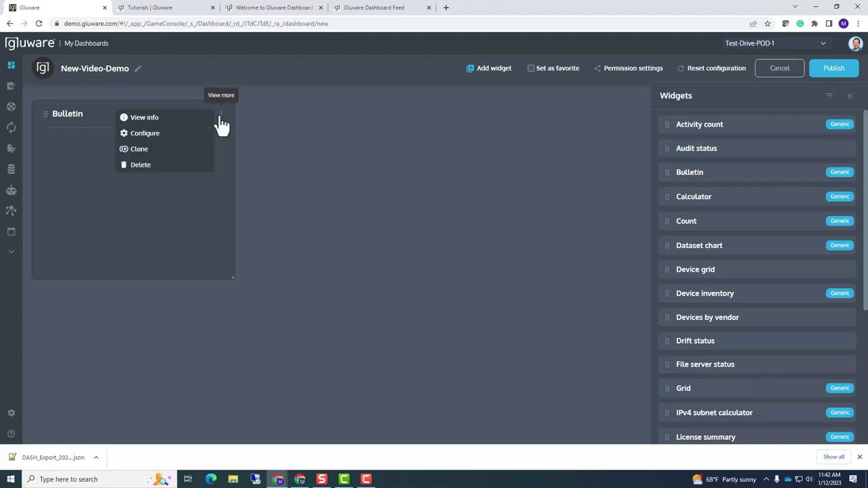
pyautogui.click(150, 134)
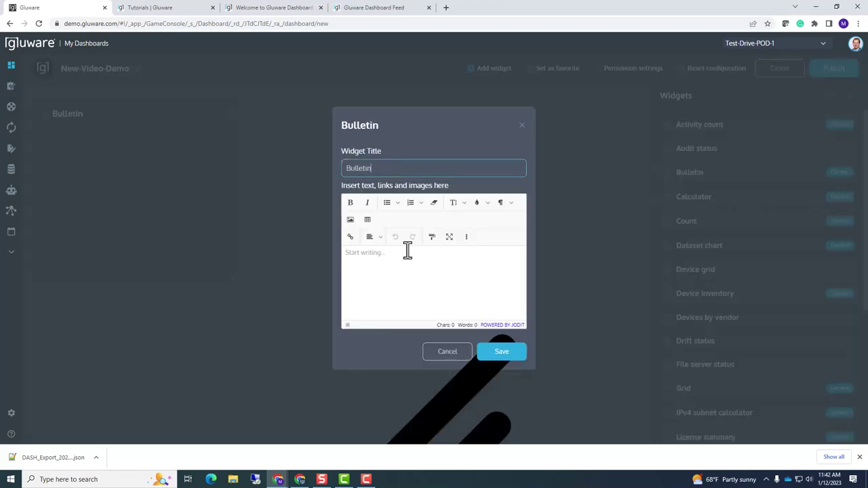
pyautogui.click(399, 266)
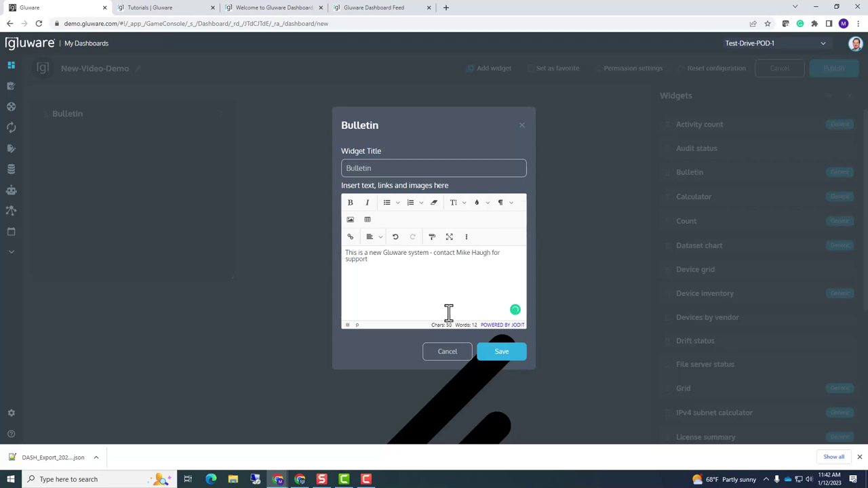
pyautogui.click(486, 355)
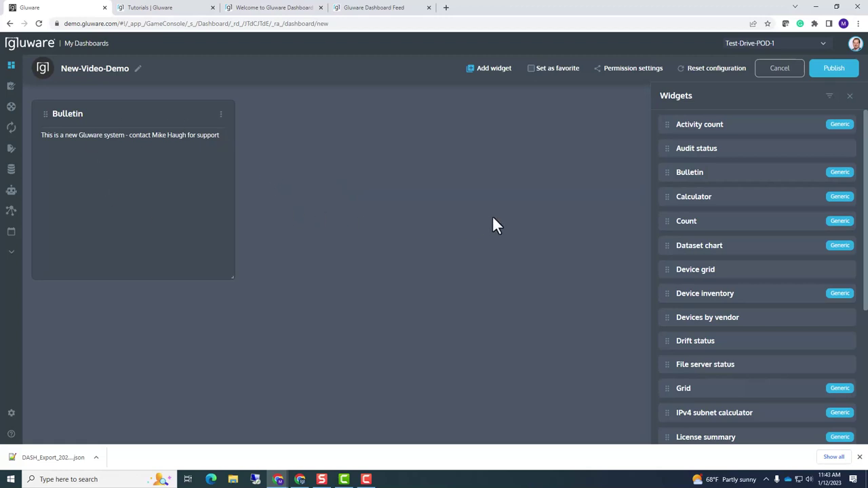
# Place a Count widget titled 'Total Device count' using the Devices dataset
pyautogui.moveTo(674, 218); pyautogui.dragTo(249, 213)
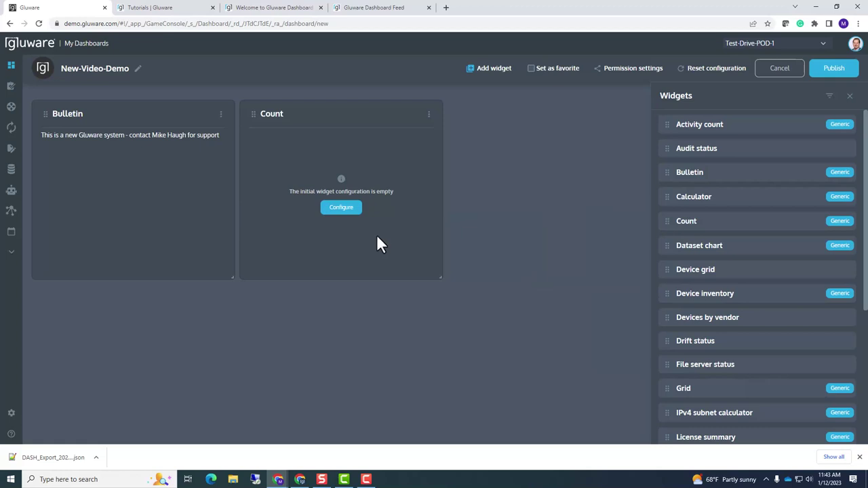
pyautogui.click(341, 207)
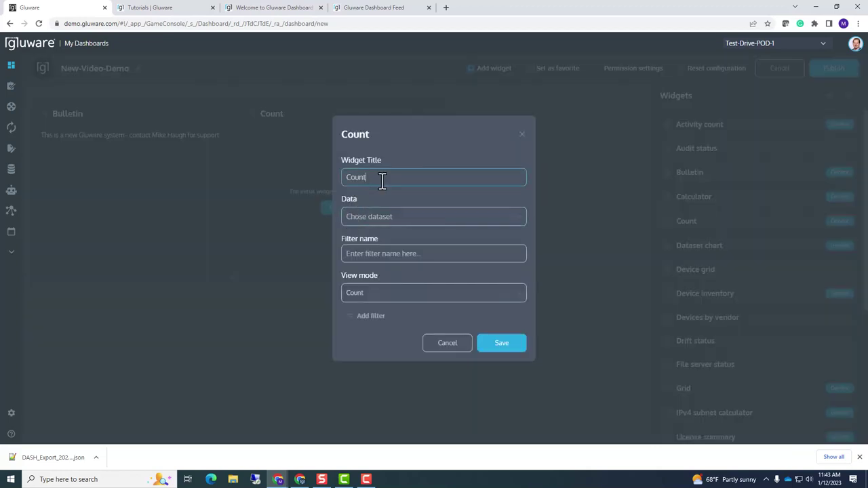
pyautogui.moveTo(382, 179); pyautogui.dragTo(344, 174)
pyautogui.write('Totalo')
pyautogui.press('BackSpace')
pyautogui.write('Device count')
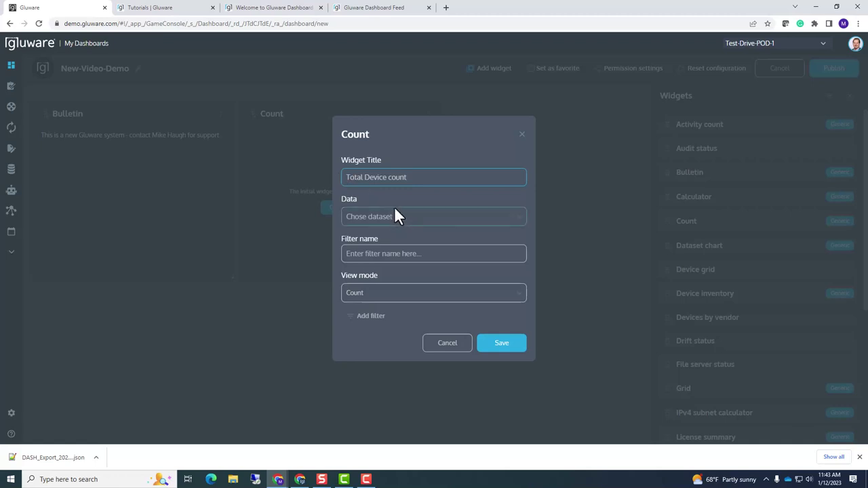
pyautogui.click(397, 216)
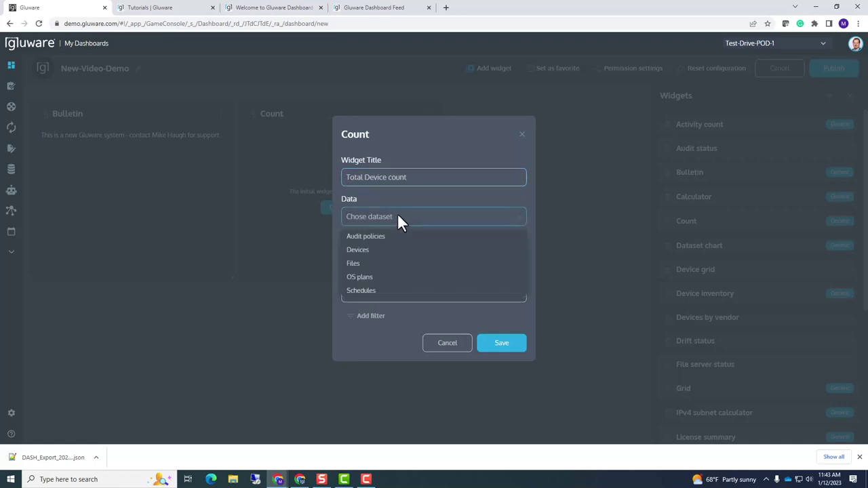
pyautogui.click(371, 250)
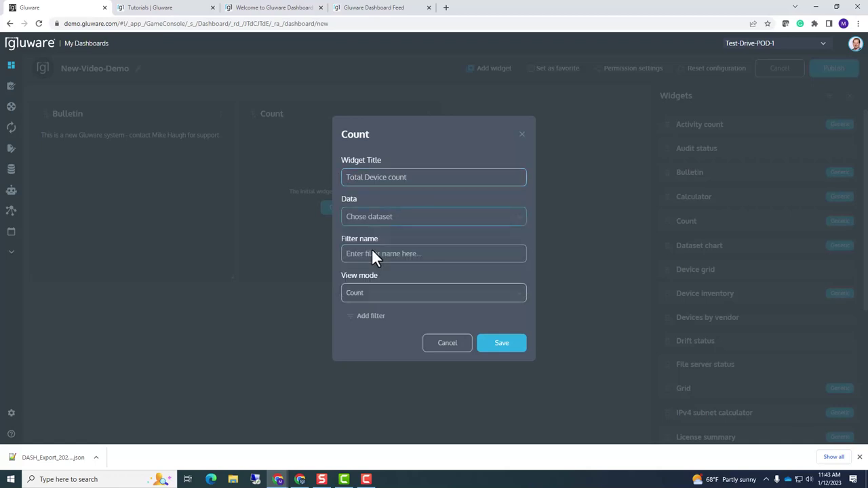
# Reset the empty filter rule and save the widget, showing 9 of 9 devices
pyautogui.click(353, 319)
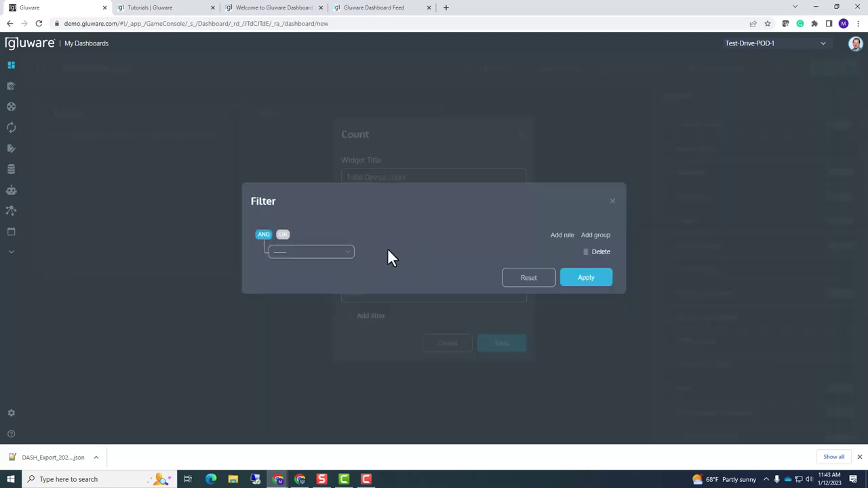
pyautogui.click(350, 251)
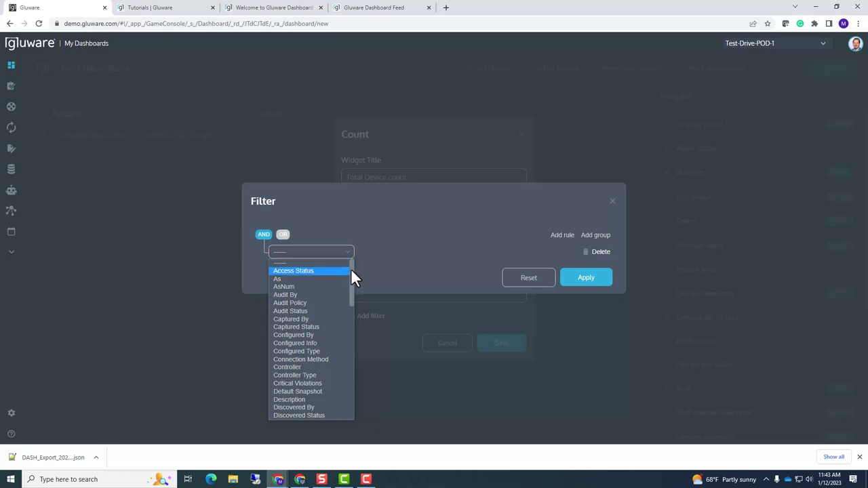
pyautogui.moveTo(350, 267); pyautogui.dragTo(351, 285)
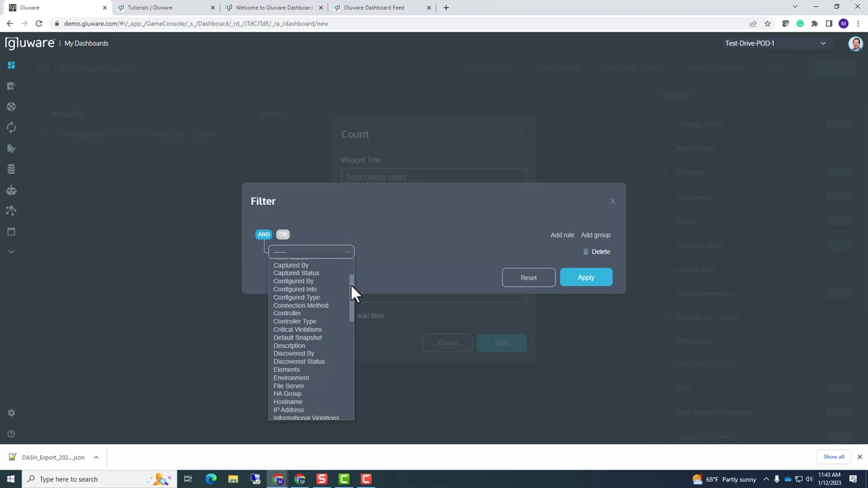
pyautogui.moveTo(350, 284); pyautogui.dragTo(347, 249)
pyautogui.click(360, 217)
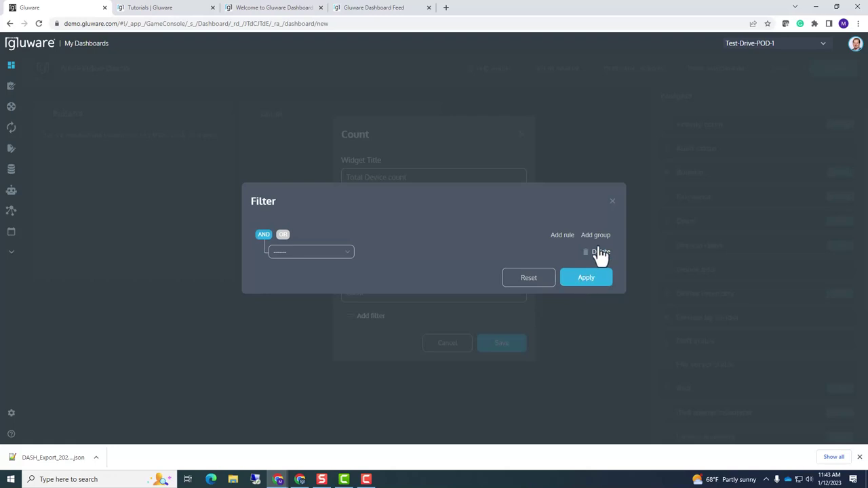
pyautogui.click(588, 283)
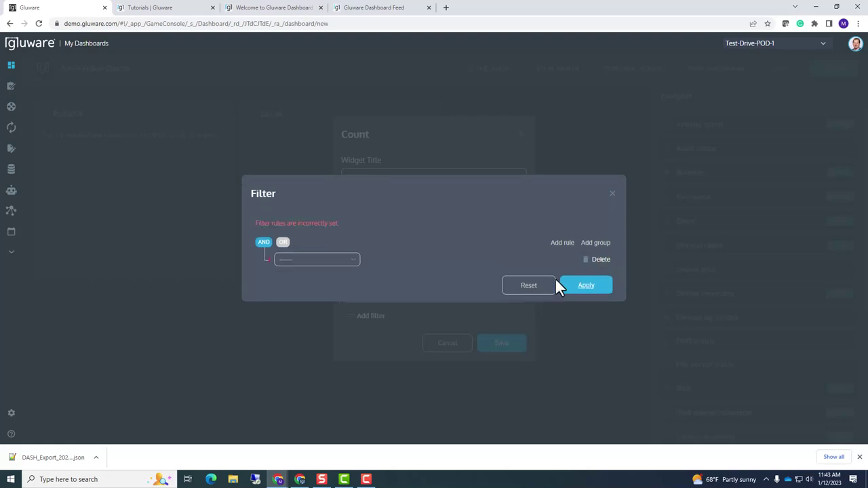
pyautogui.click(541, 294)
pyautogui.click(612, 194)
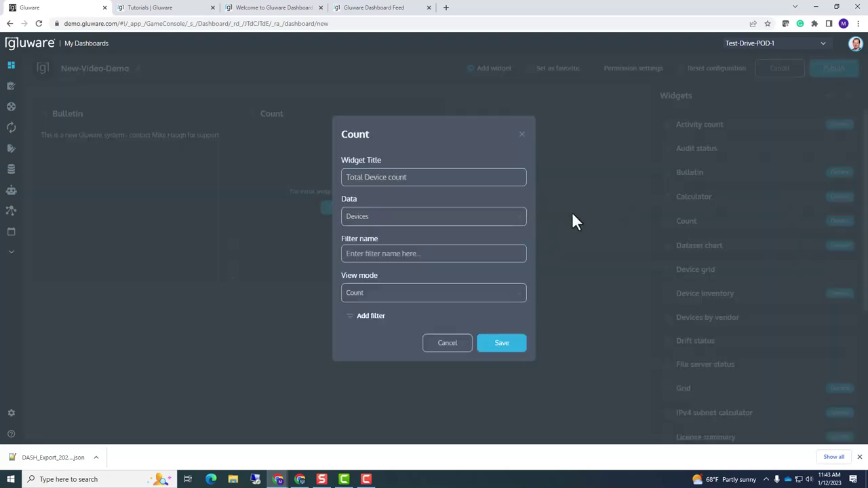
pyautogui.click(501, 344)
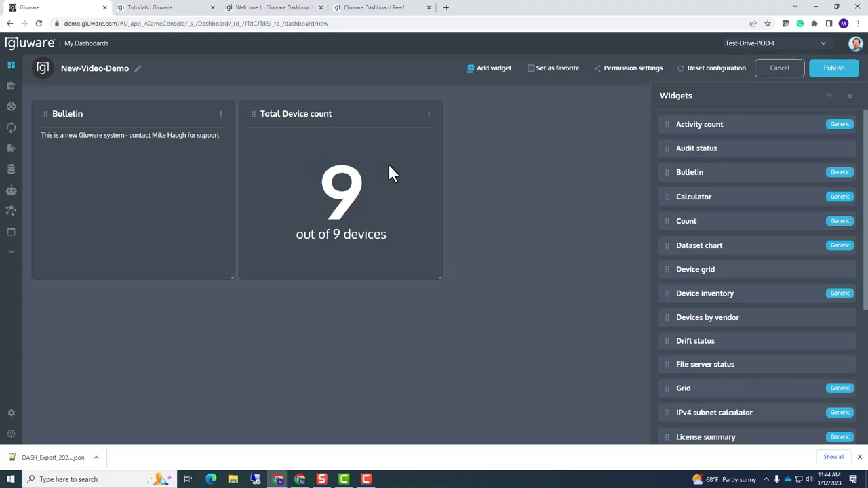
# Filter the device count widget to Vendor equals Juniper
pyautogui.click(429, 115)
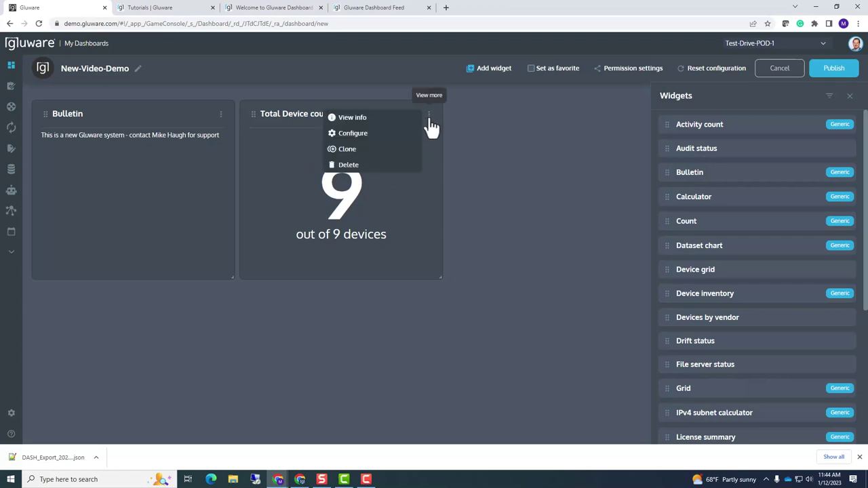
pyautogui.click(355, 133)
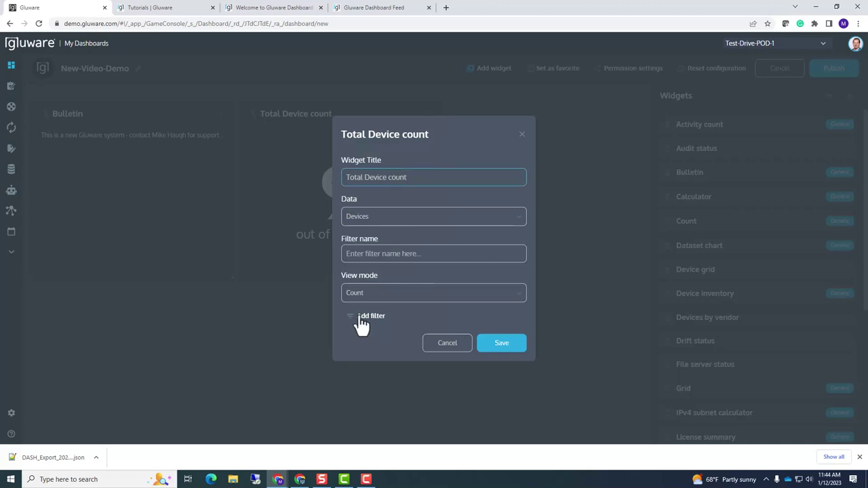
pyautogui.click(362, 318)
pyautogui.click(345, 255)
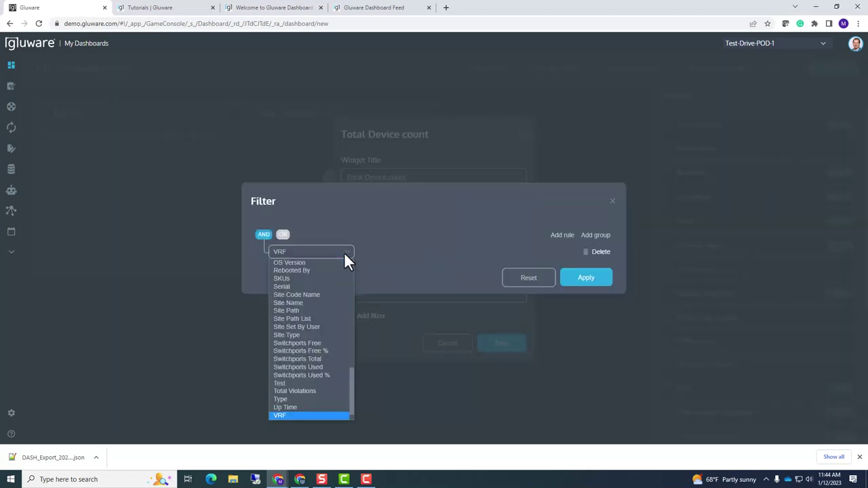
pyautogui.press('Down')
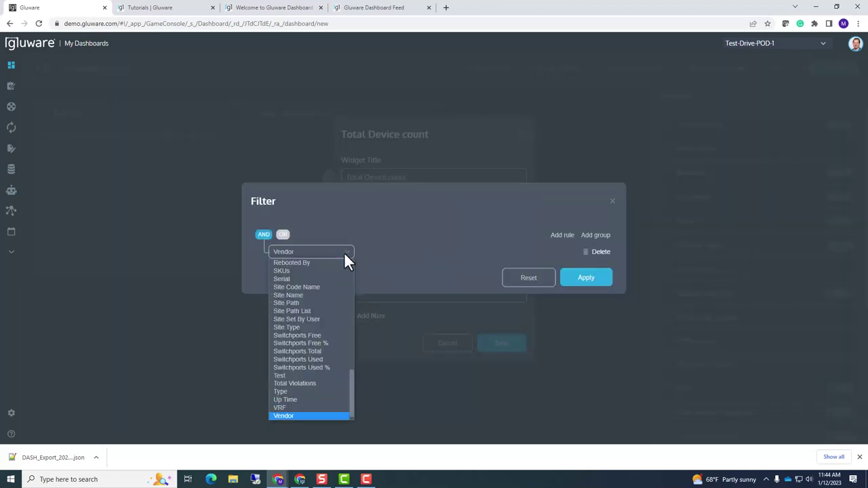
pyautogui.press('Return')
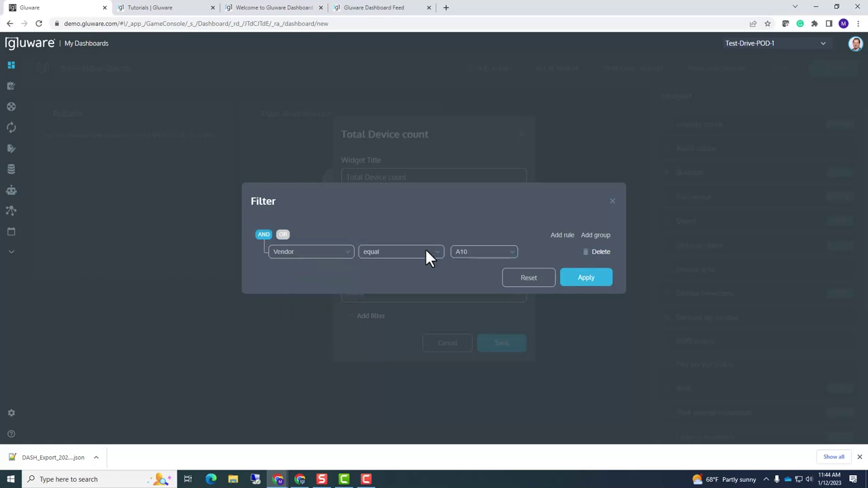
pyautogui.click(468, 252)
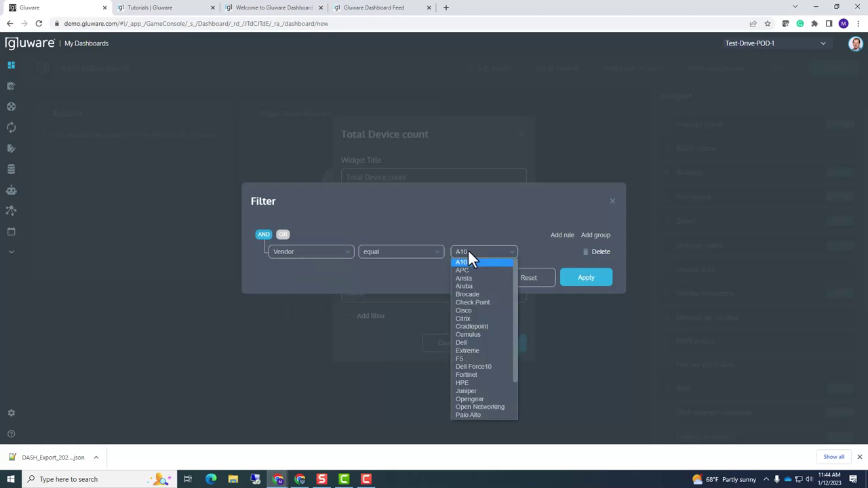
pyautogui.click(474, 389)
pyautogui.click(573, 281)
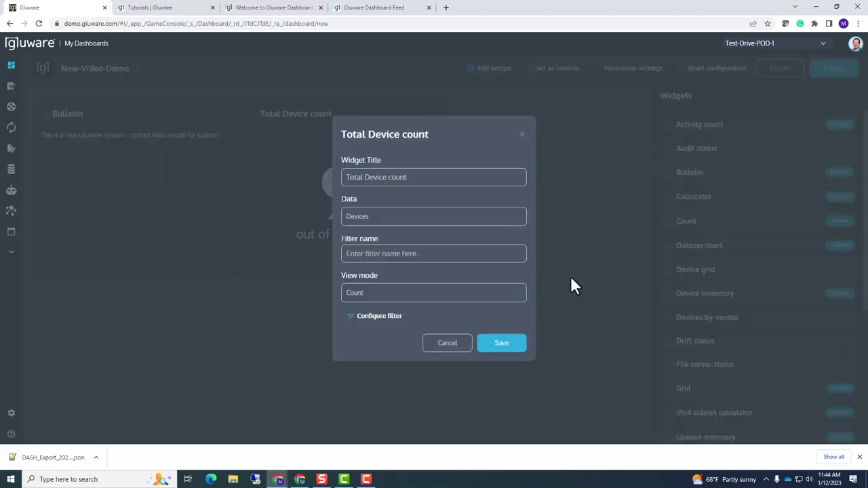
# Retitle the widget 'Total Juniper Device count' and save it, showing 1 of 9
pyautogui.click(368, 177)
pyautogui.write('Juniper')
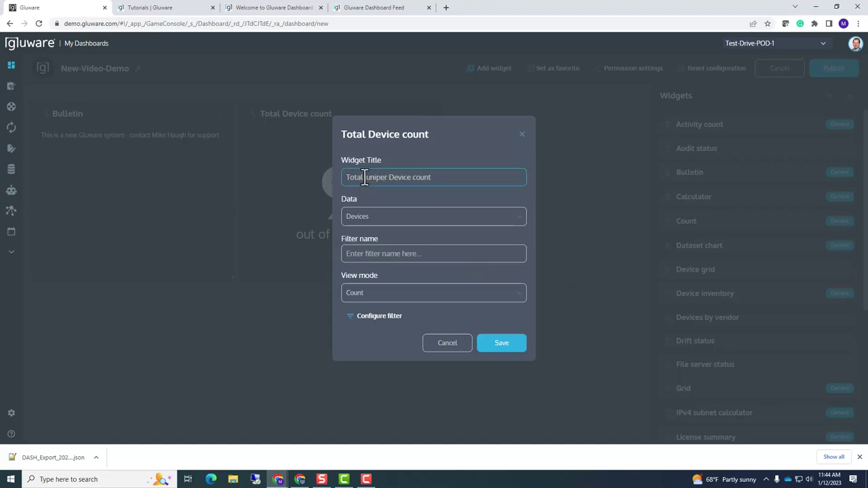
pyautogui.click(500, 344)
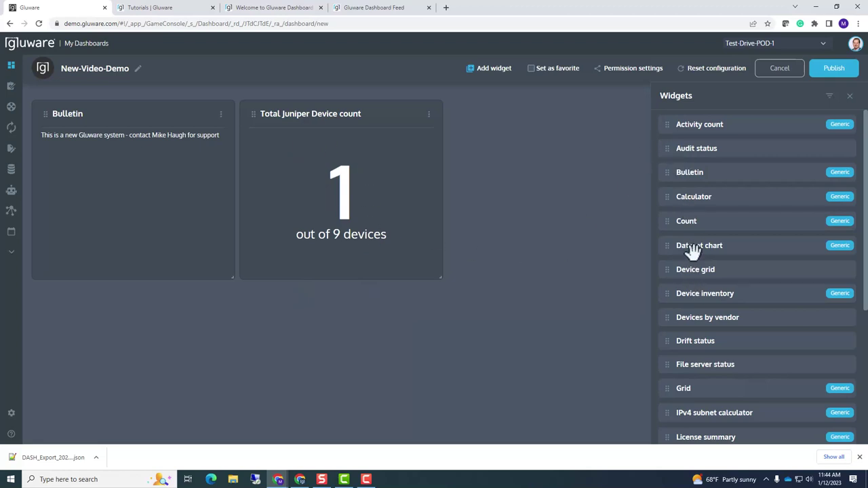
# Place an RSS feed widget and The latest from Gluware widget below the Bulletin
pyautogui.scroll(-1, 692, 250)
pyautogui.scroll(-2, 691, 250)
pyautogui.scroll(-2, 692, 252)
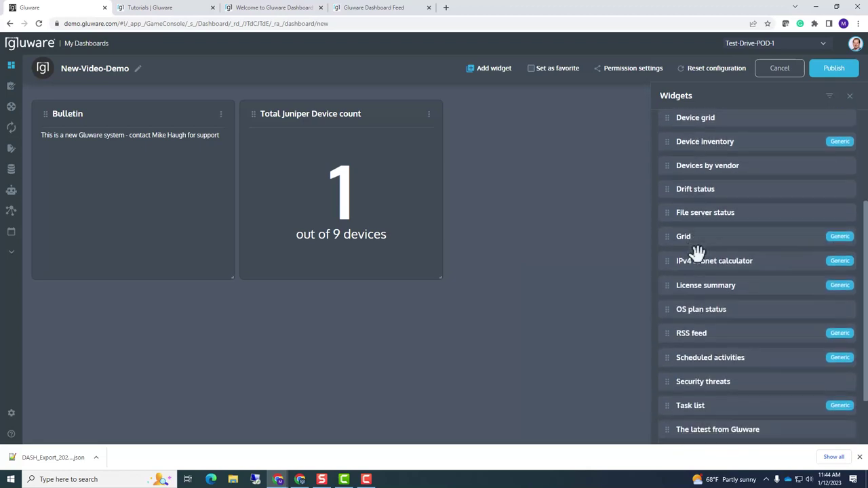
pyautogui.moveTo(696, 262); pyautogui.dragTo(68, 344)
pyautogui.moveTo(340, 332); pyautogui.dragTo(238, 373)
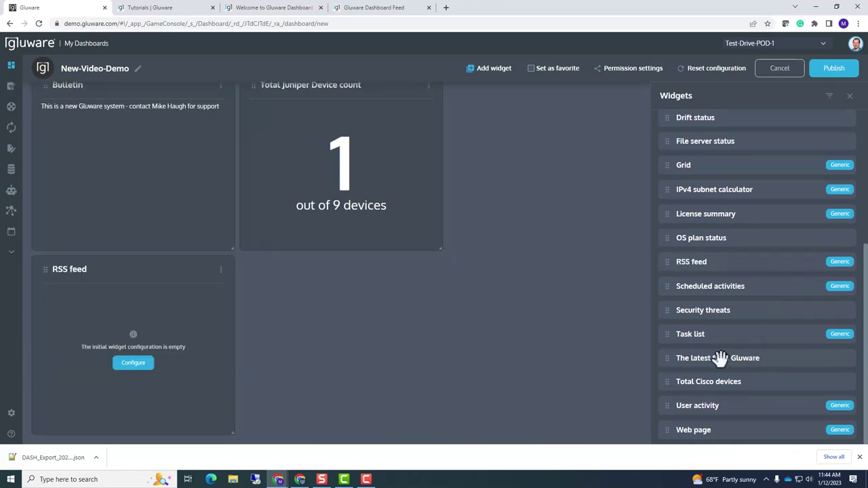
pyautogui.moveTo(718, 358); pyautogui.dragTo(271, 390)
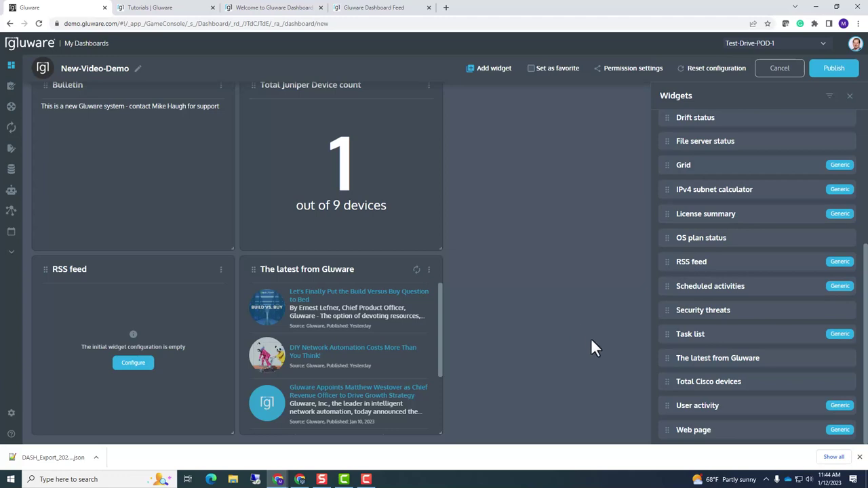
# Check The latest from Gluware widget's Source URL and close its settings unchanged
pyautogui.click(429, 270)
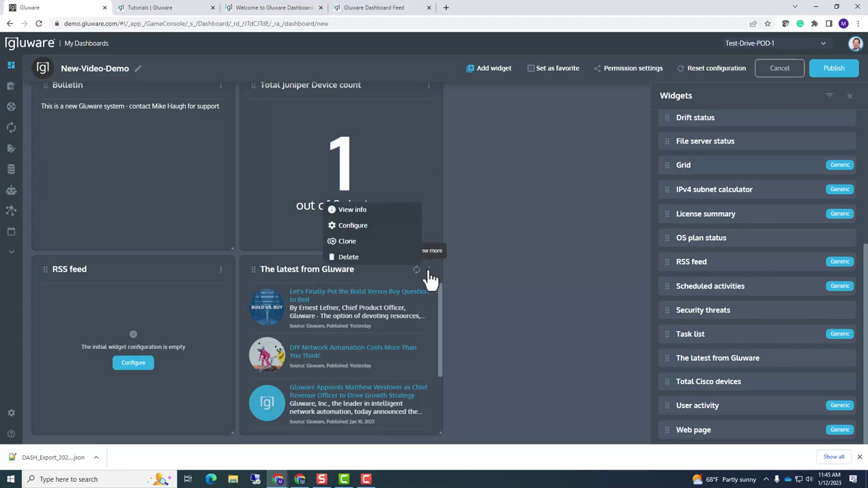
pyautogui.click(352, 225)
pyautogui.moveTo(443, 304); pyautogui.dragTo(330, 309)
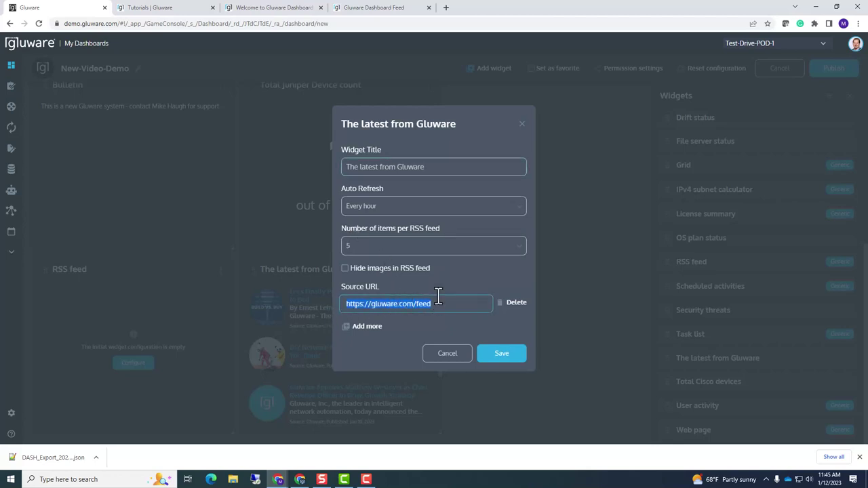
pyautogui.click(430, 359)
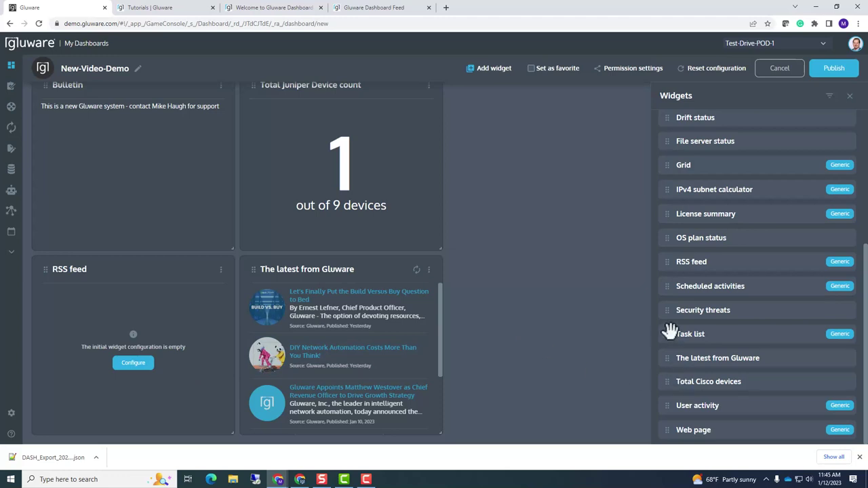
# Place a User activity widget beside the Juniper count and stretch it taller
pyautogui.moveTo(686, 409); pyautogui.dragTo(503, 273)
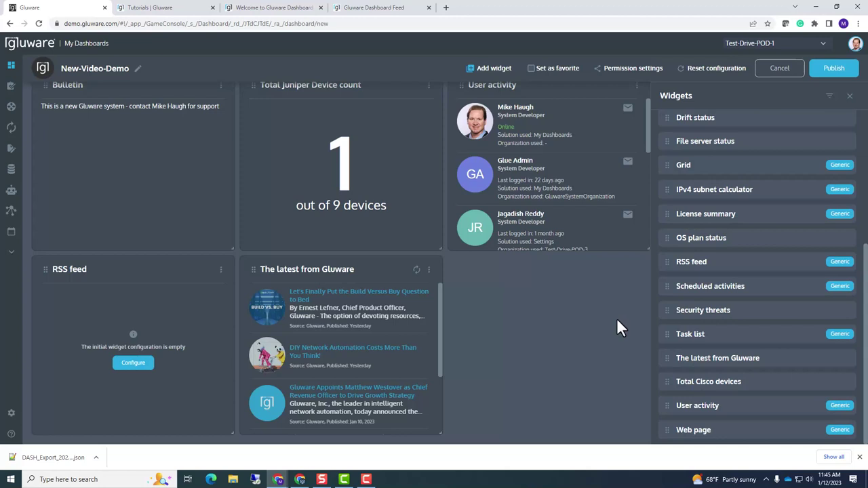
pyautogui.scroll(1, 613, 321)
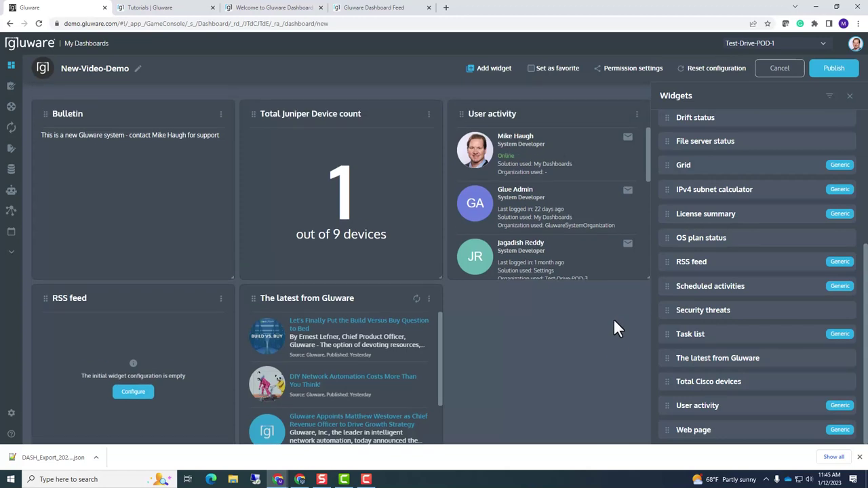
pyautogui.scroll(-1, 613, 327)
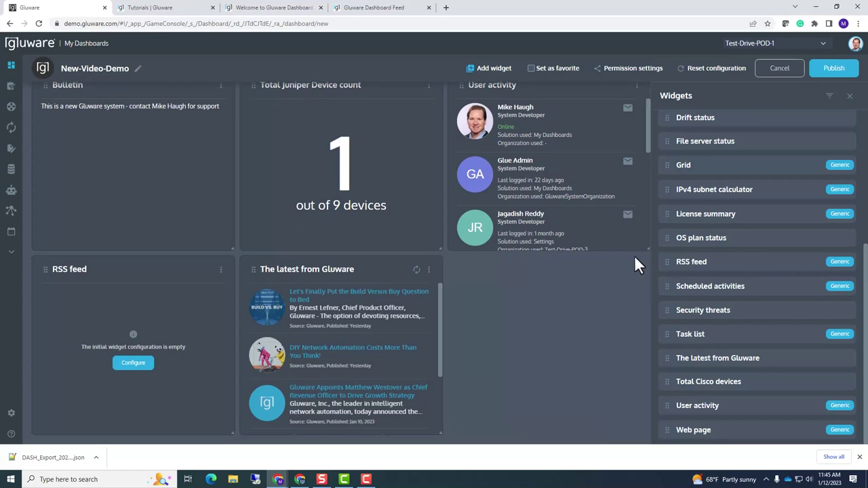
pyautogui.moveTo(645, 248); pyautogui.dragTo(634, 426)
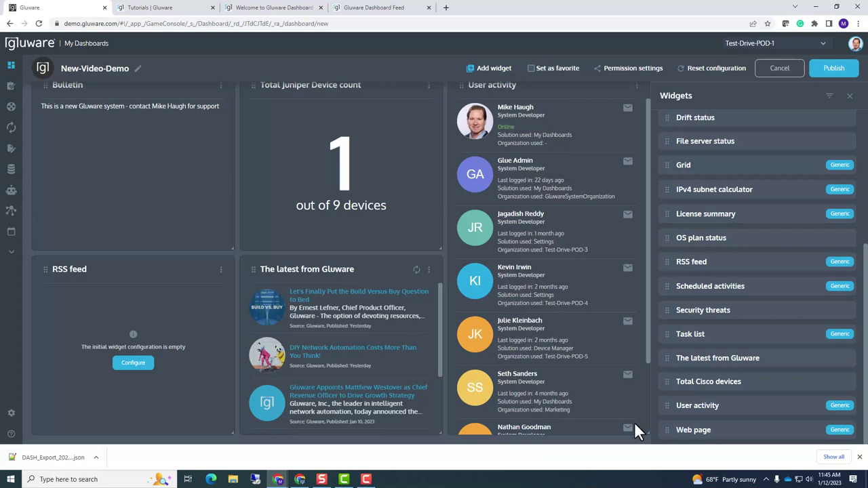
# Add a Grid widget to the dashboard and close the Widgets panel
pyautogui.scroll(-2, 610, 415)
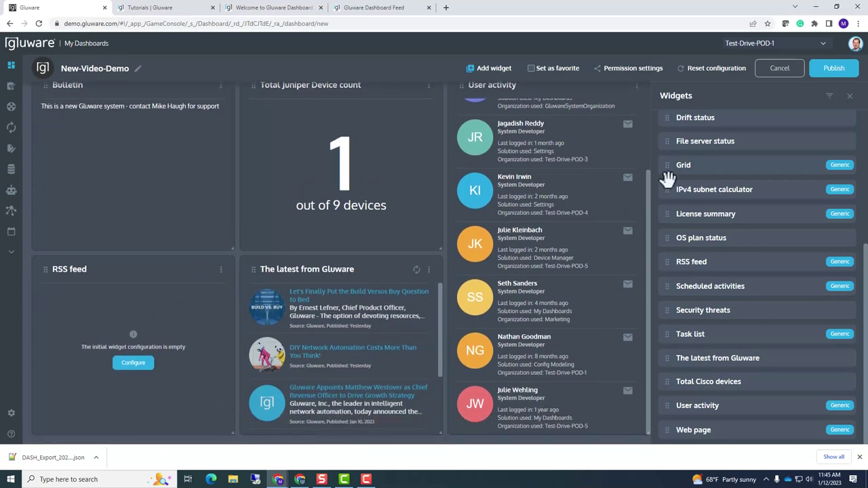
pyautogui.moveTo(681, 165); pyautogui.dragTo(80, 415)
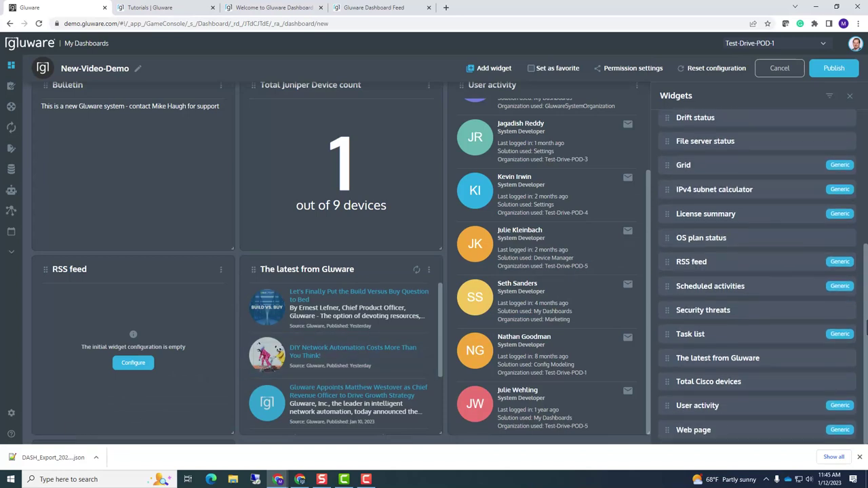
pyautogui.click(850, 96)
pyautogui.moveTo(646, 180); pyautogui.dragTo(652, 117)
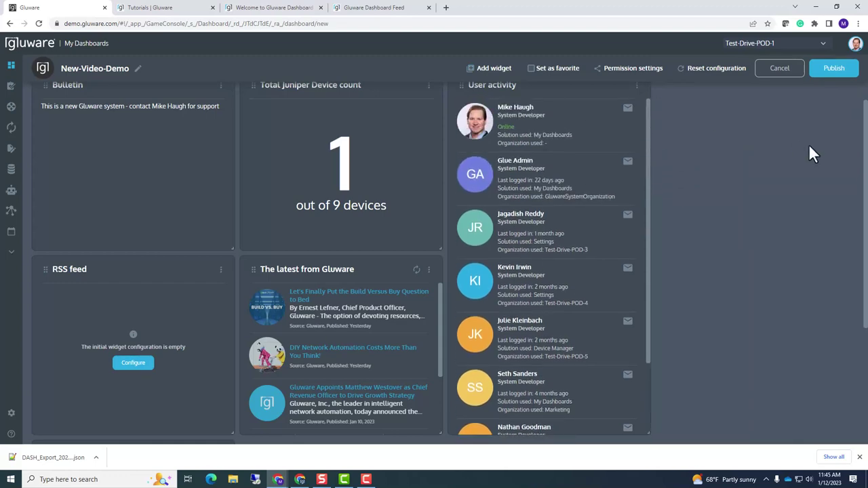
# Widen the Grid widget and set its data source to Device Manager / Devices
pyautogui.scroll(1, 863, 141)
pyautogui.scroll(-3, 844, 325)
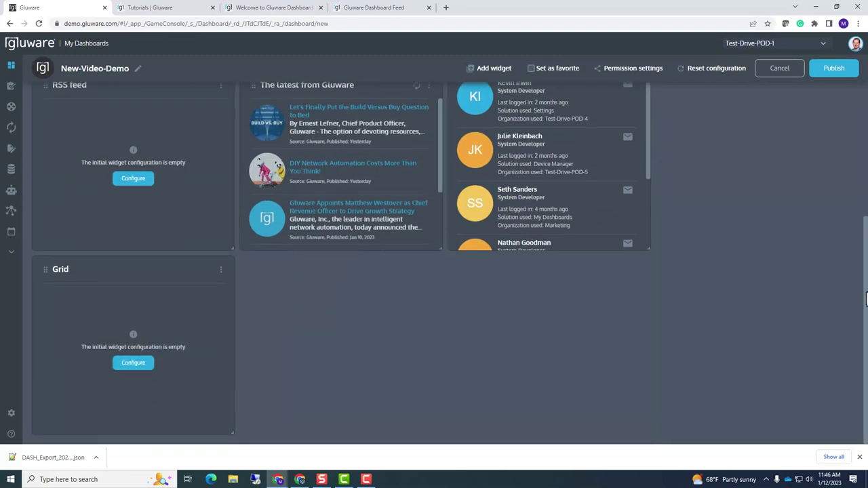
pyautogui.moveTo(233, 432); pyautogui.dragTo(641, 414)
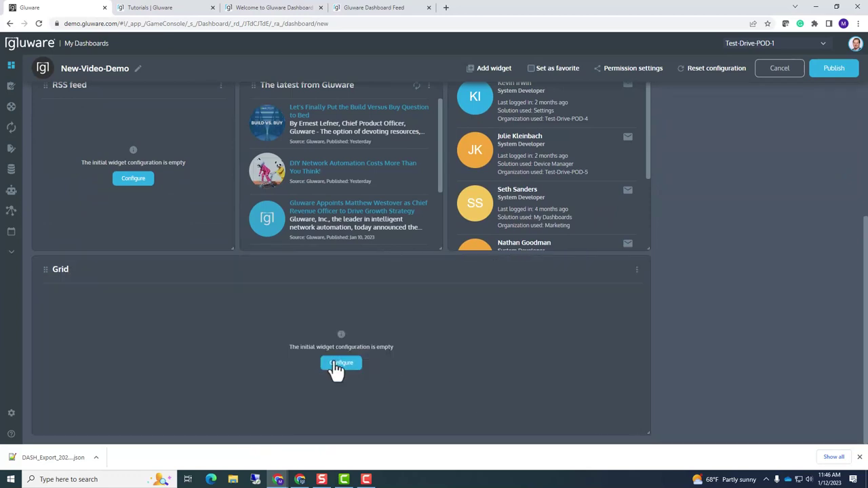
pyautogui.click(336, 362)
pyautogui.click(376, 217)
pyautogui.click(365, 255)
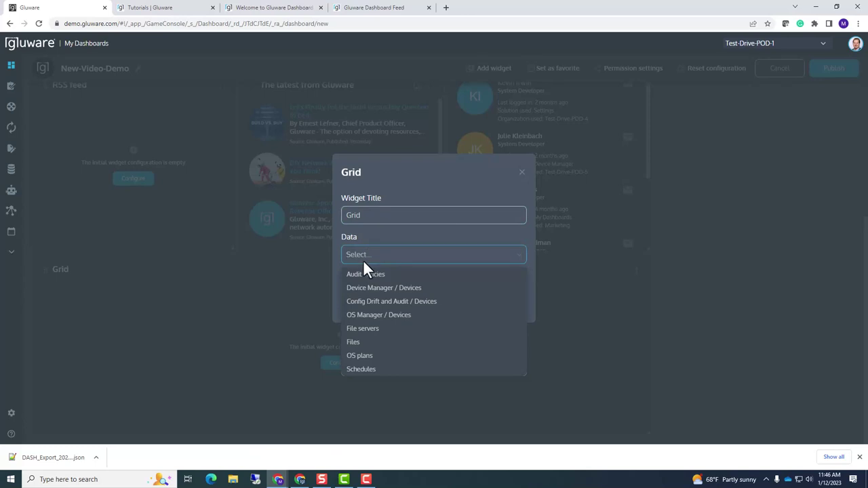
pyautogui.click(359, 284)
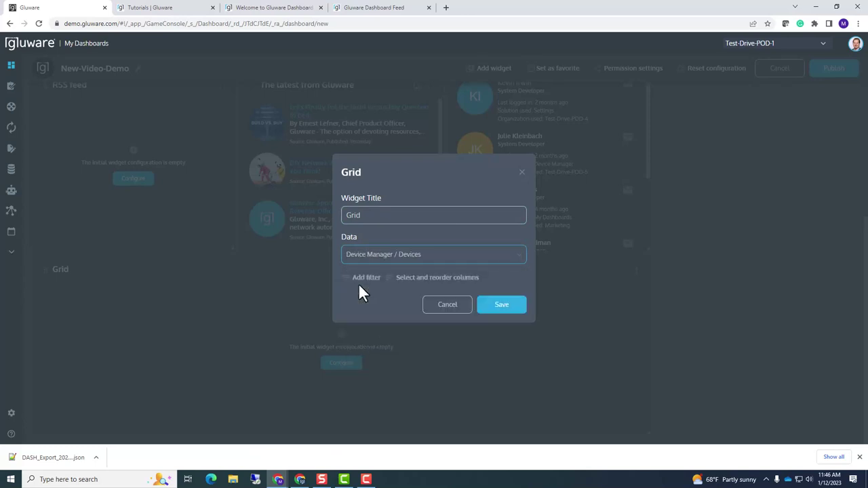
# Set grid columns to Type, Vendor, Name, IP Address, with Discovered Status added last
pyautogui.click(418, 279)
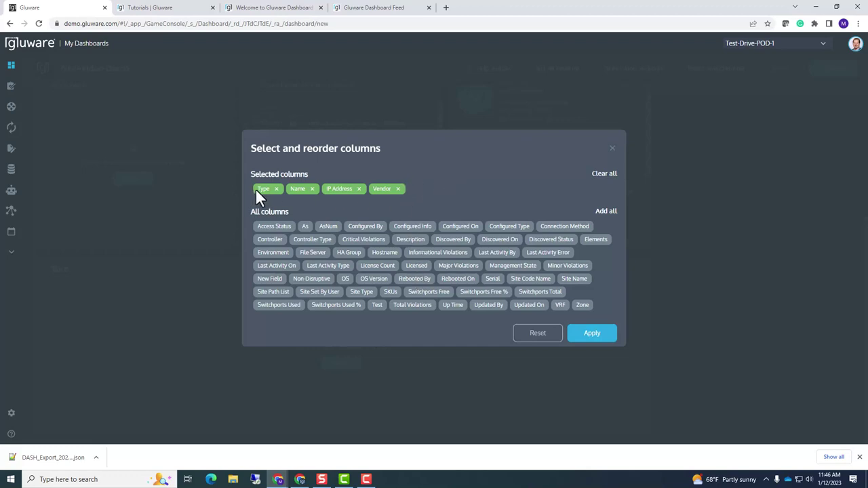
pyautogui.moveTo(385, 188); pyautogui.dragTo(297, 188)
pyautogui.moveTo(556, 238); pyautogui.dragTo(448, 189)
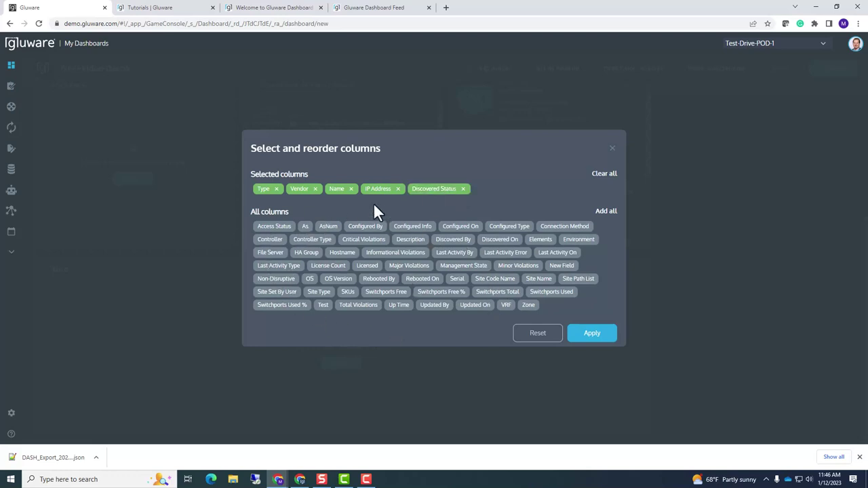
pyautogui.click(587, 333)
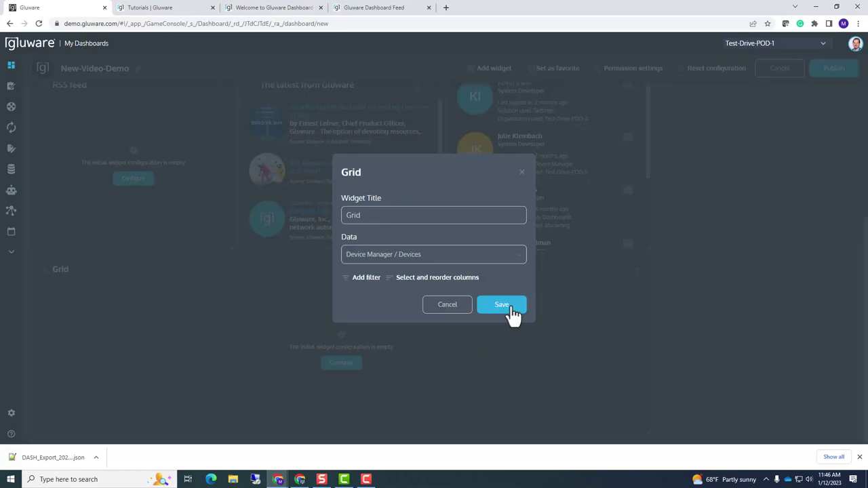
# Rename the grid widget to 'Device Status' and save it
pyautogui.moveTo(363, 214); pyautogui.dragTo(332, 224)
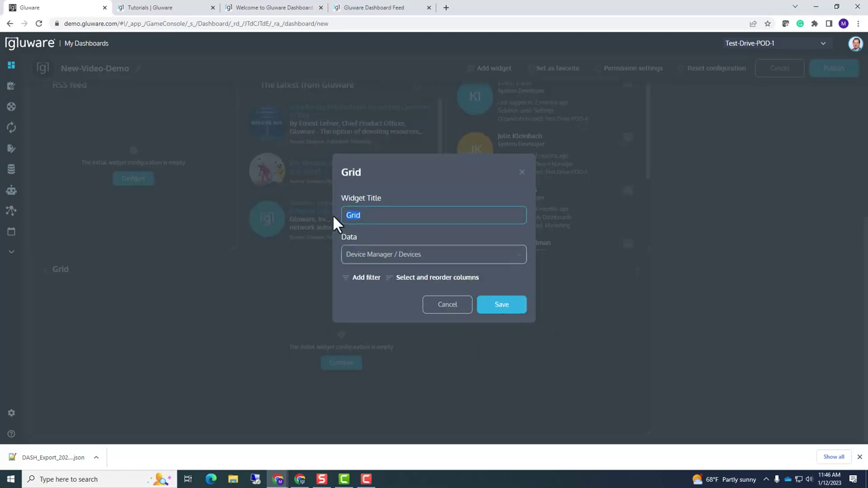
pyautogui.write('Device Status')
pyautogui.click(516, 305)
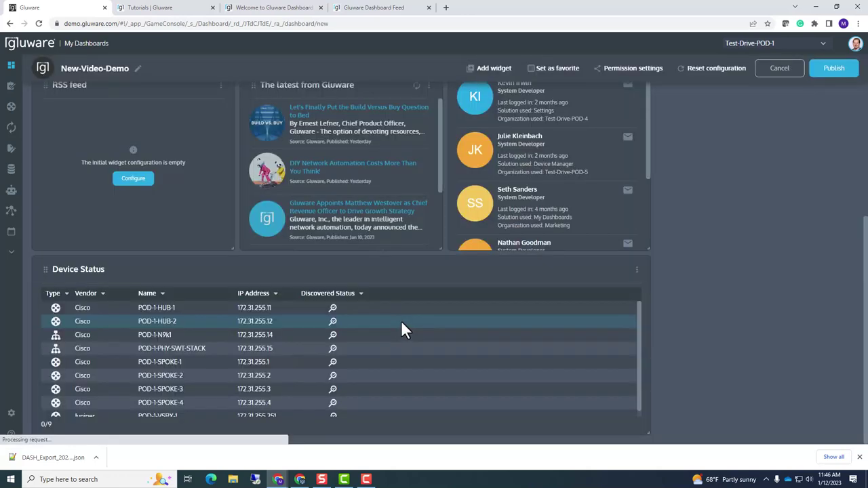
pyautogui.scroll(-1, 438, 325)
pyautogui.scroll(1, 438, 326)
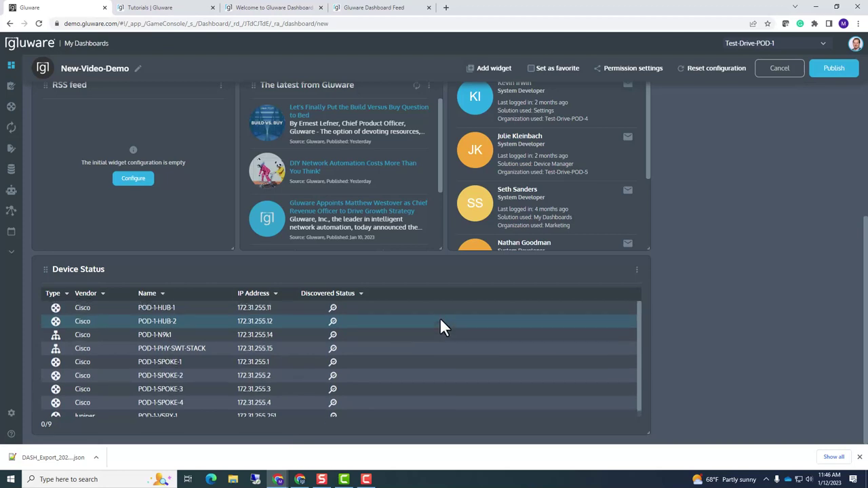
pyautogui.scroll(-1, 339, 332)
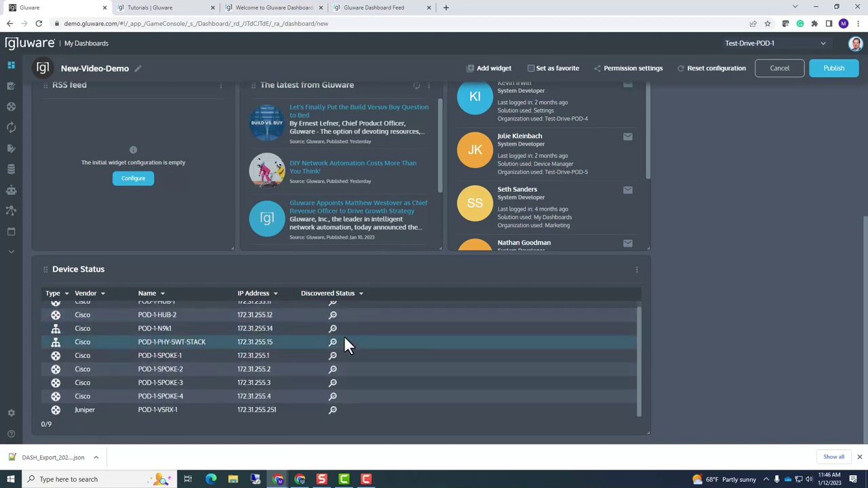
pyautogui.scroll(1, 345, 343)
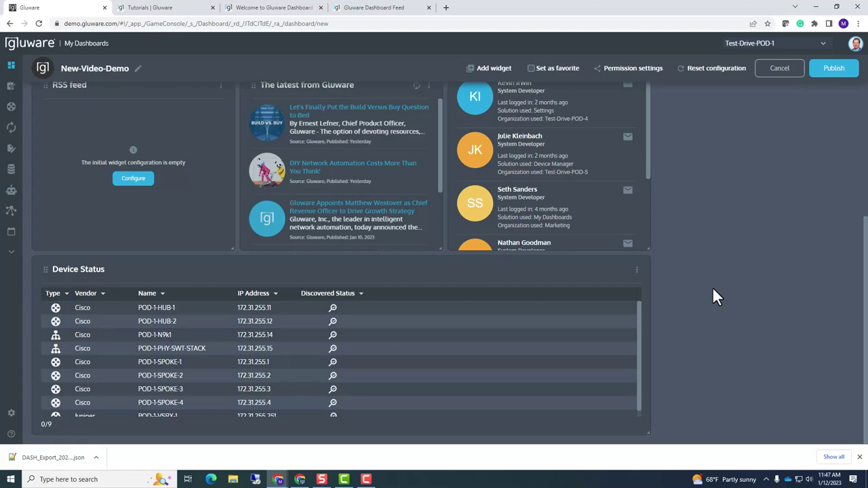
pyautogui.scroll(3, 724, 225)
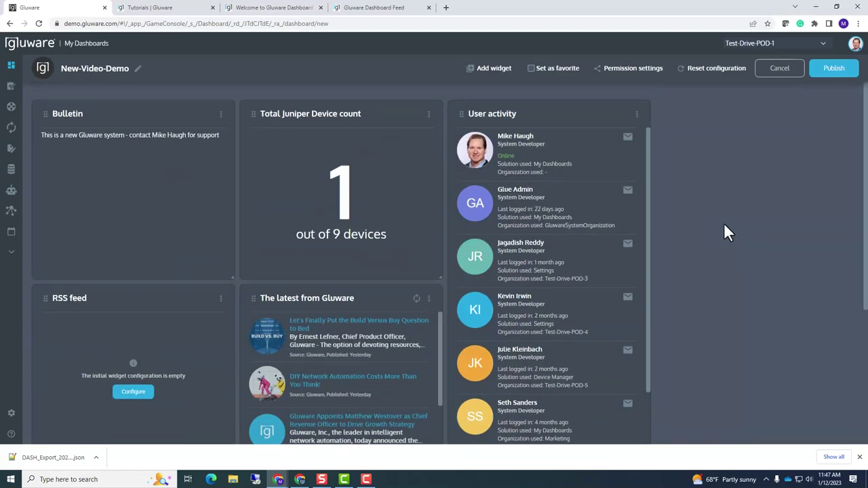